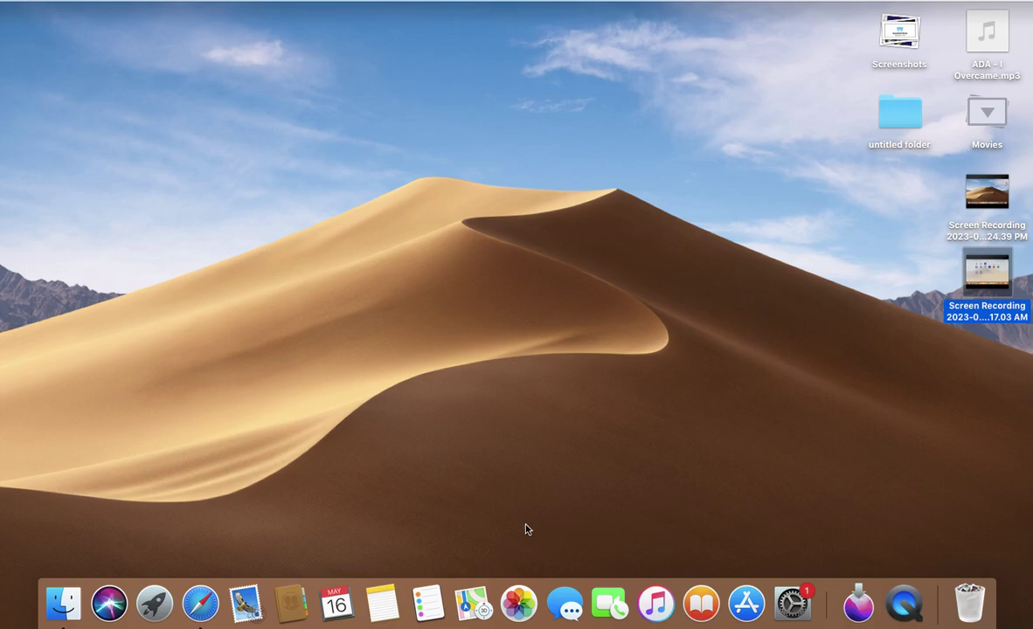
Launch Safari from the Dock to reach the Favorites start page
left_click(211, 606)
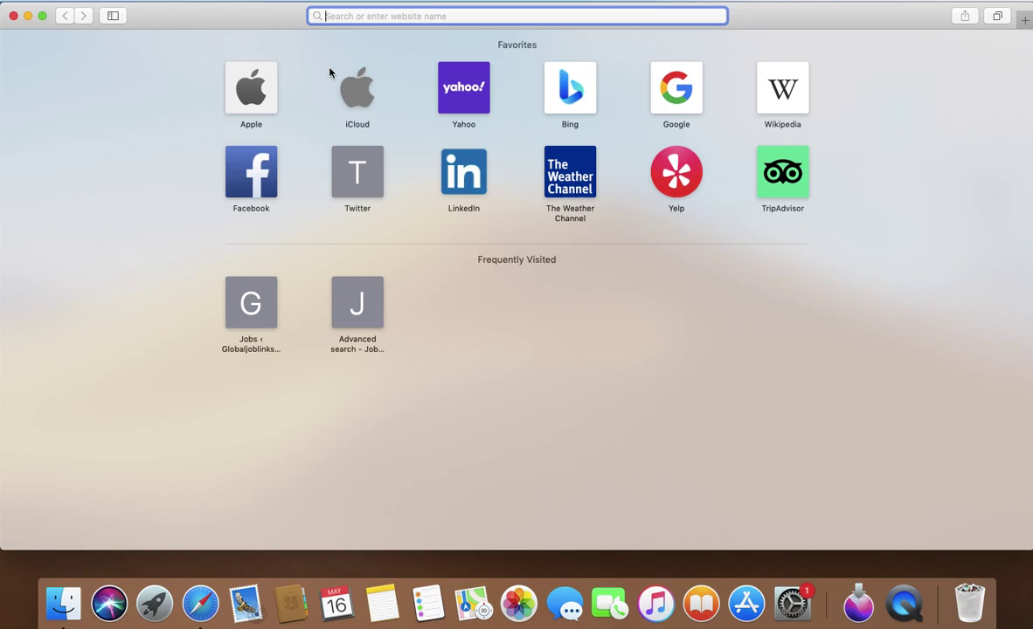
type("ww")
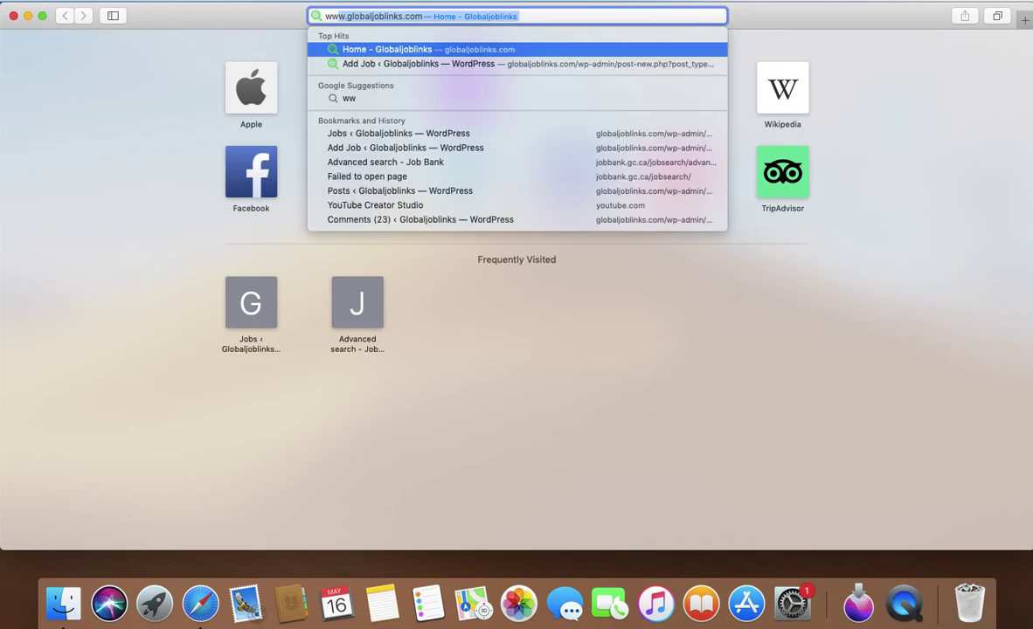
type("w.ma")
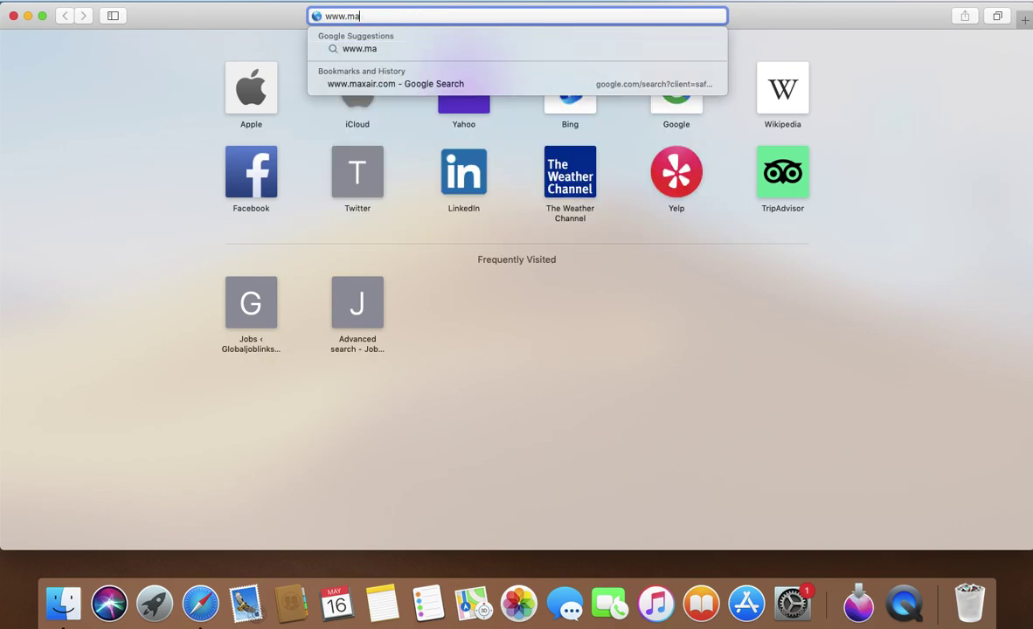
type("xair.c")
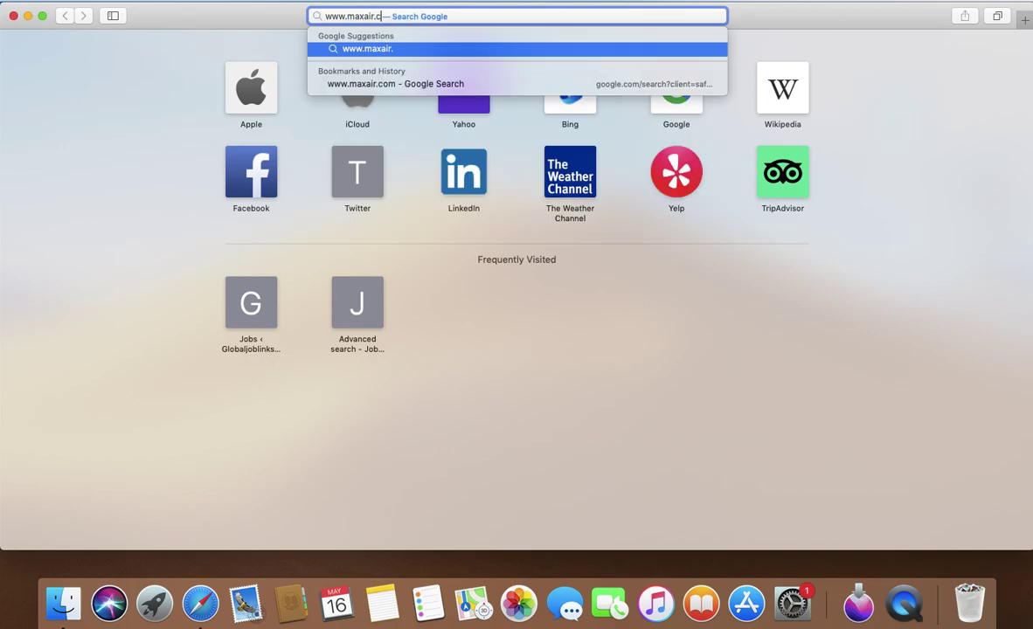
type("om")
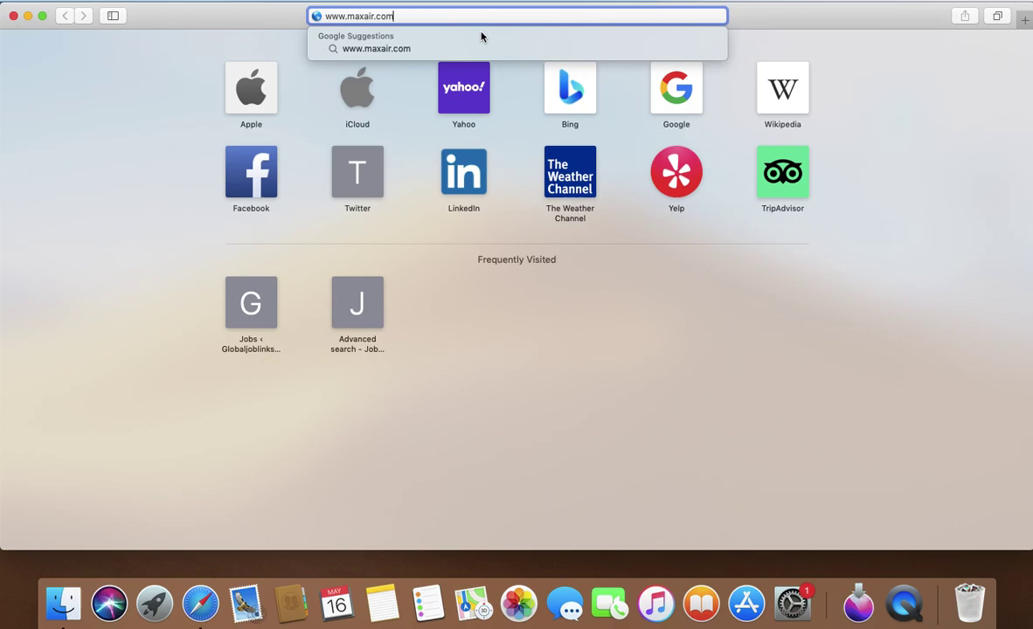
left_click(479, 50)
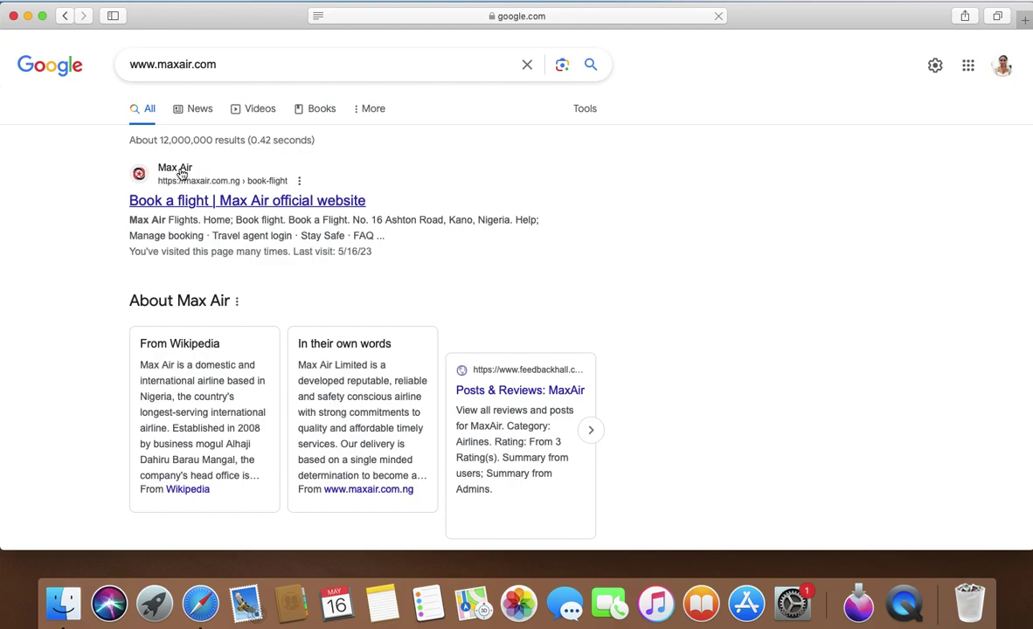
Open the 'Book a flight | Max Air official website' search result
left_click(181, 174)
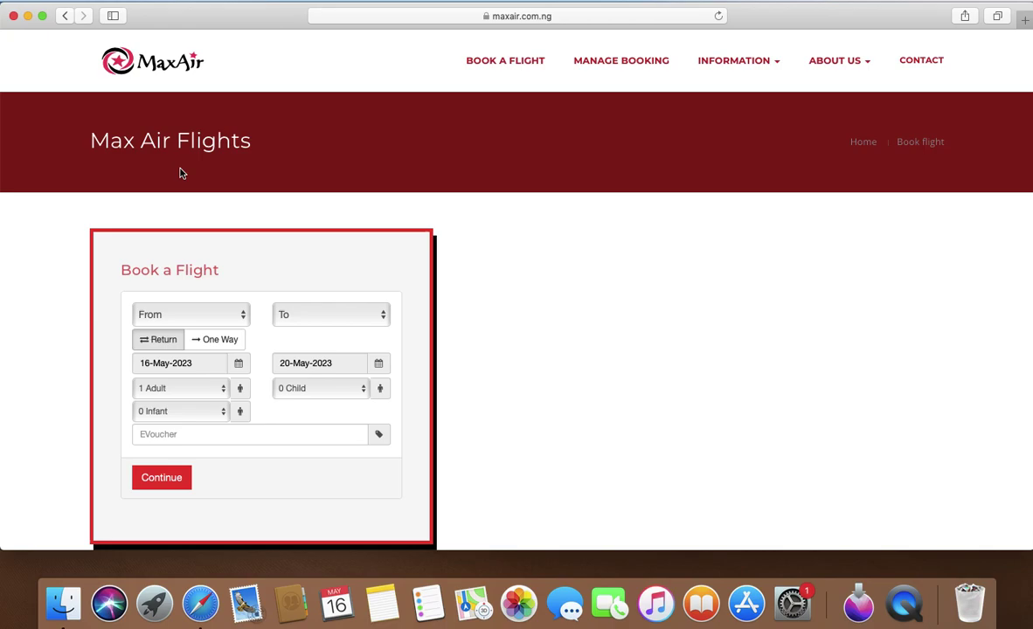
Fill the Book a Flight form: one-way, Lagos (LOS) to Port Harcourt (PHC), departing 23-May-2023
left_click(183, 317)
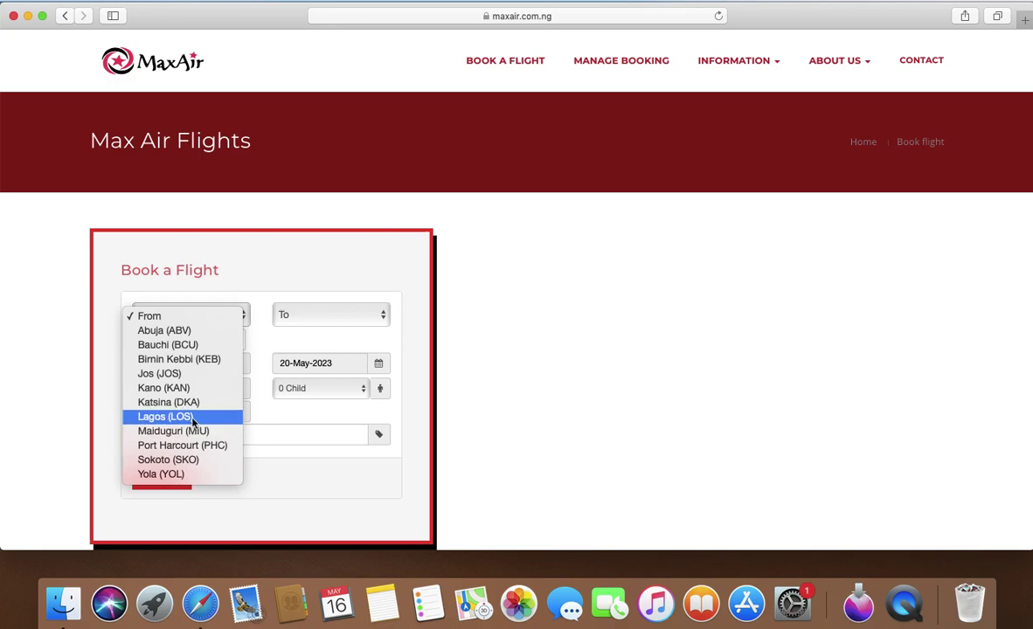
left_click(192, 422)
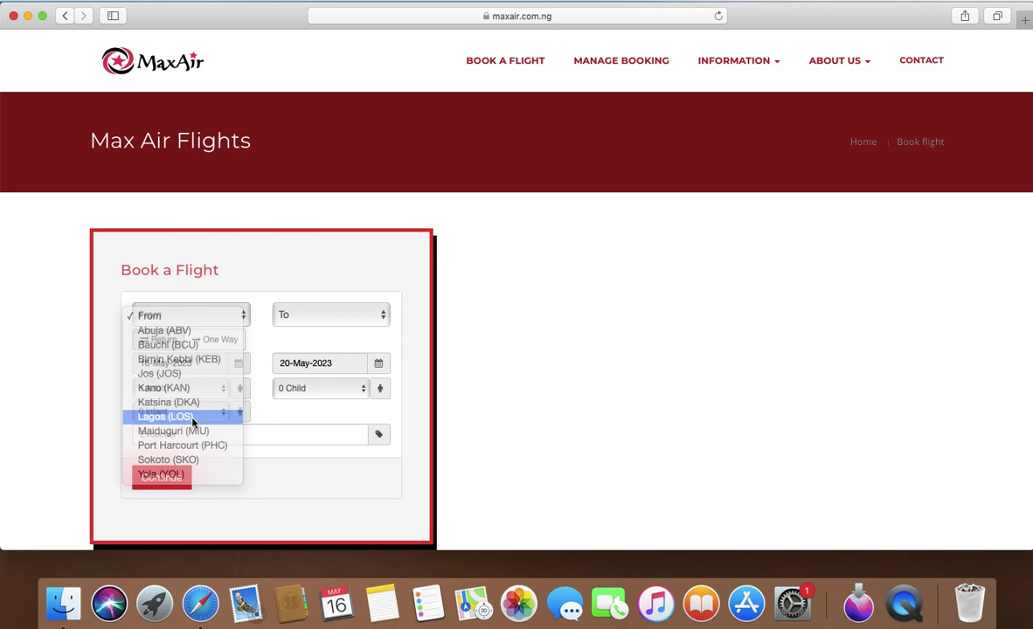
left_click(324, 321)
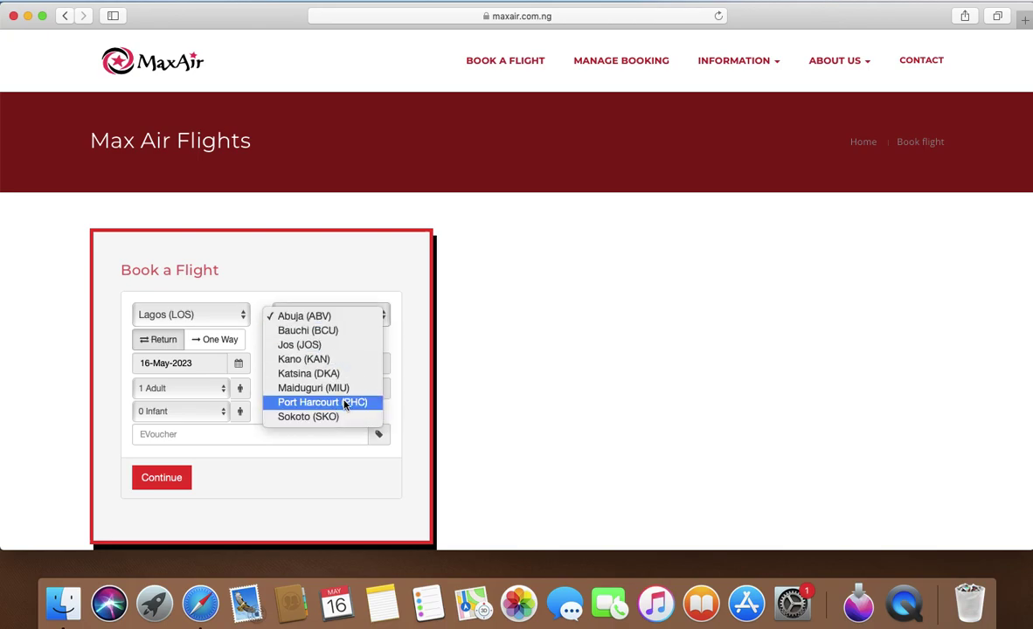
left_click(345, 405)
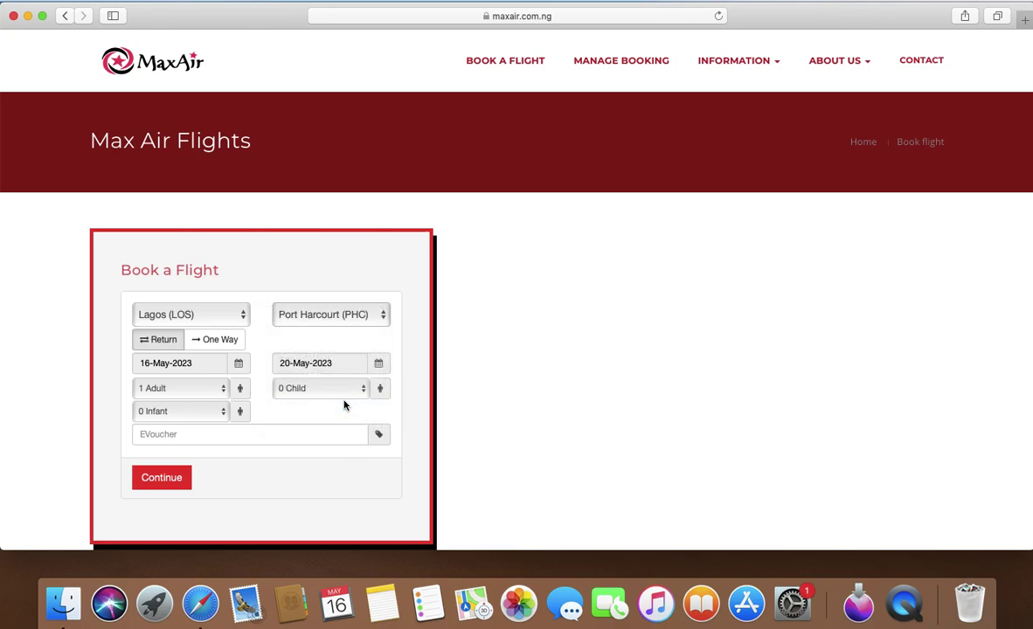
left_click(227, 346)
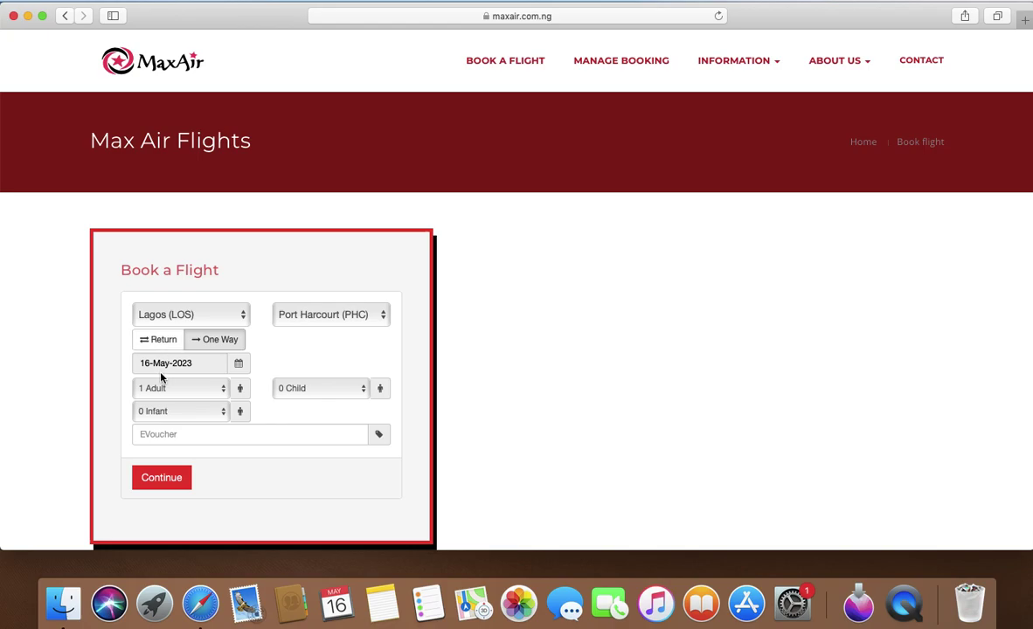
left_click(163, 364)
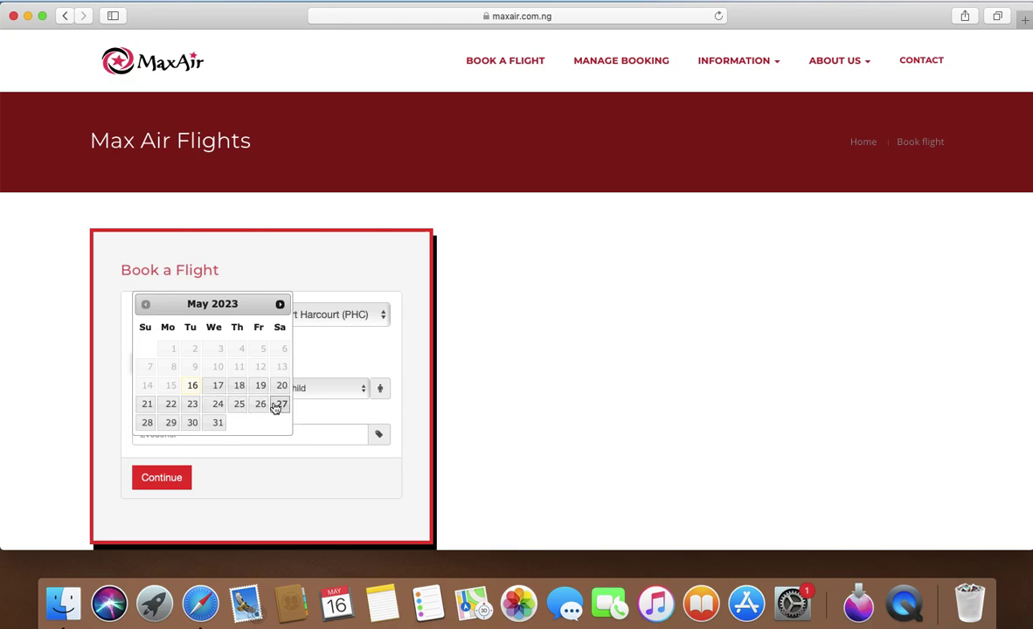
left_click(191, 405)
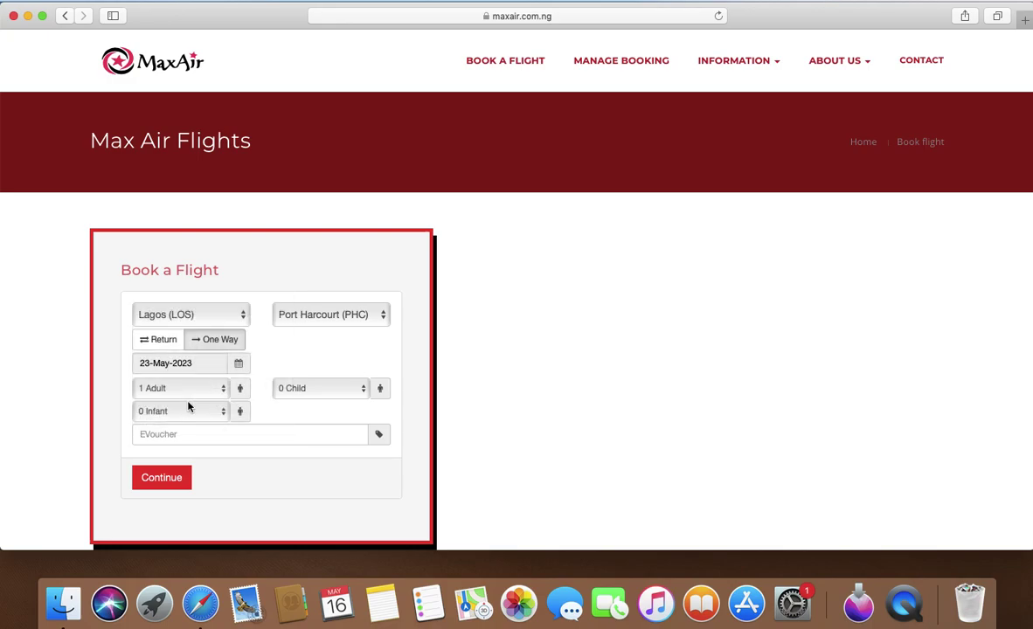
Run the search to list Lagos–Port Harcourt flights, including VM1646 from 50000 NGN
left_click(158, 482)
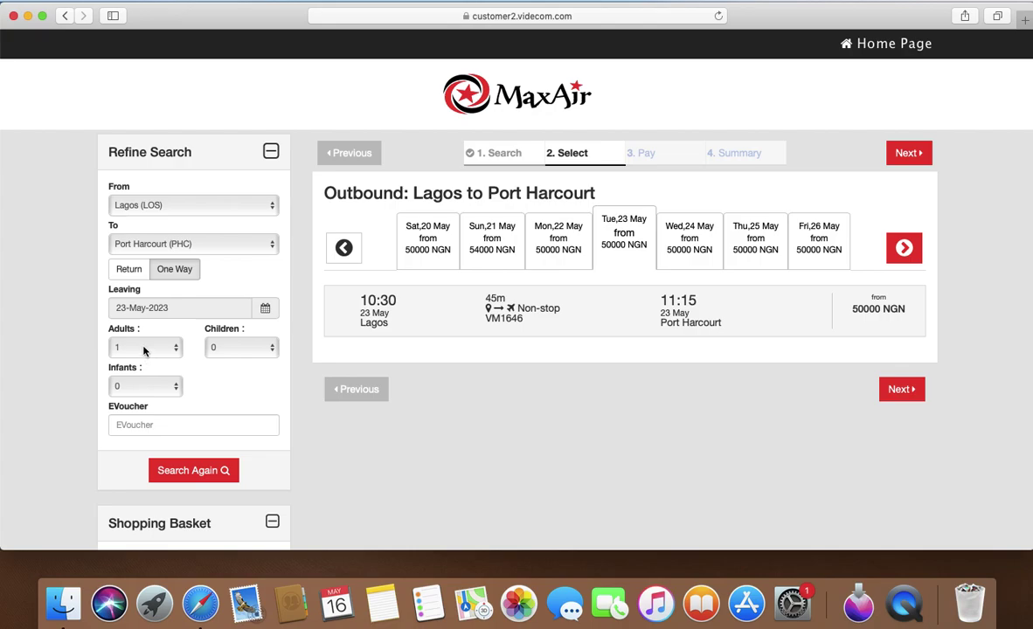
Put the 50,000 NGN Economy fare on the 10:30 VM1646 flight into the basket
left_click(887, 319)
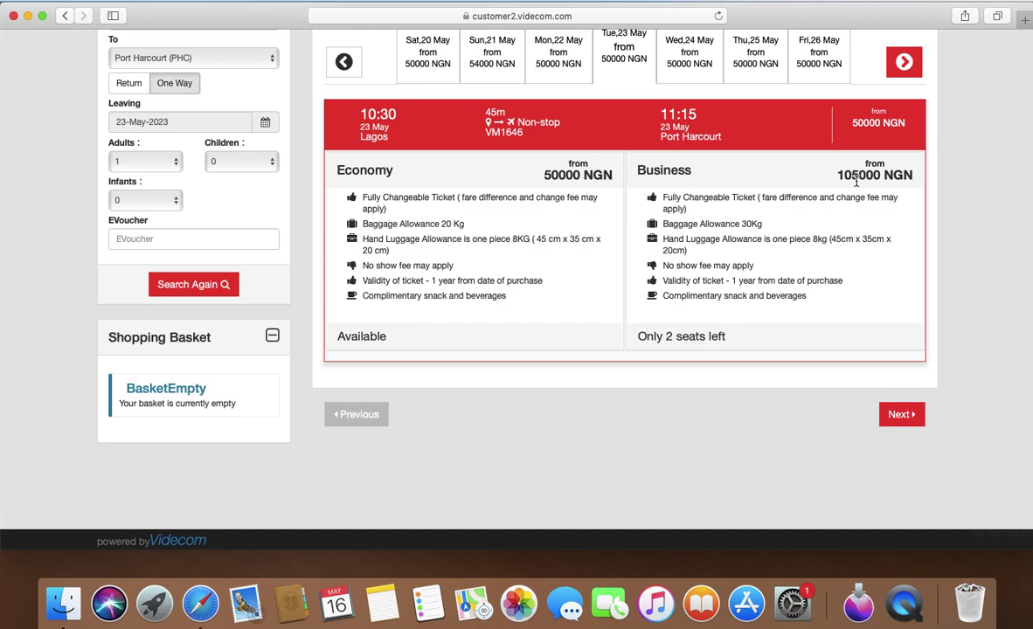
left_click(899, 417)
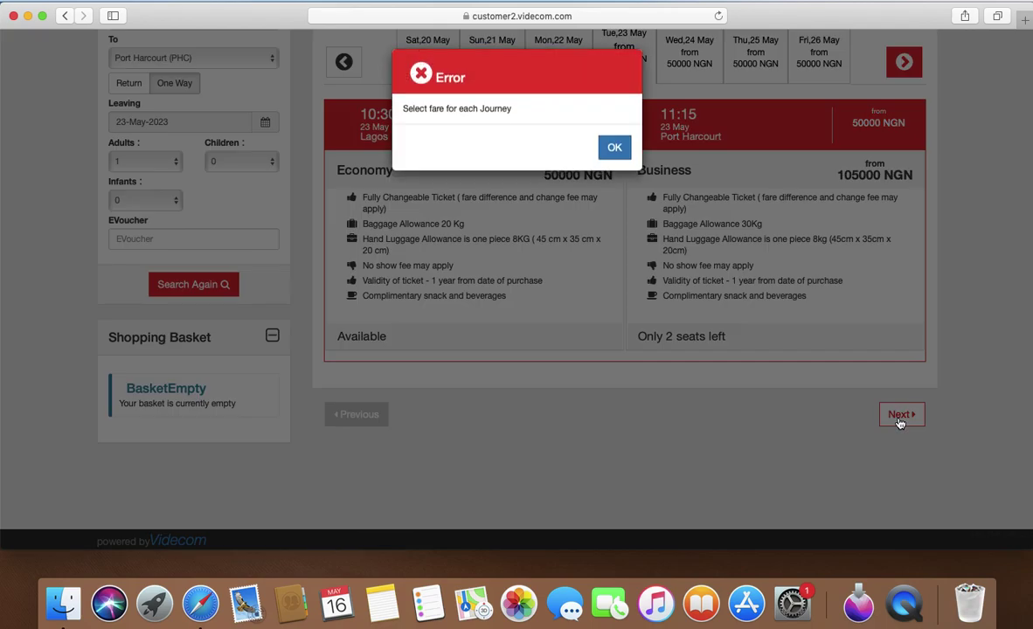
left_click(615, 151)
left_click(578, 179)
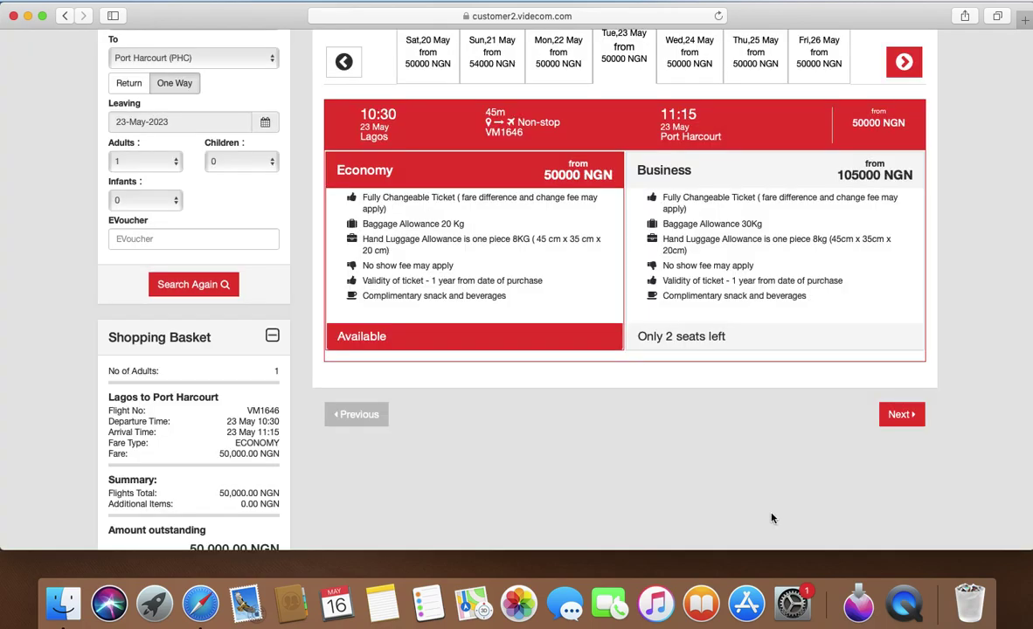
Continue to passenger details and enter title Mrs plus the passenger's first and last names
left_click(909, 414)
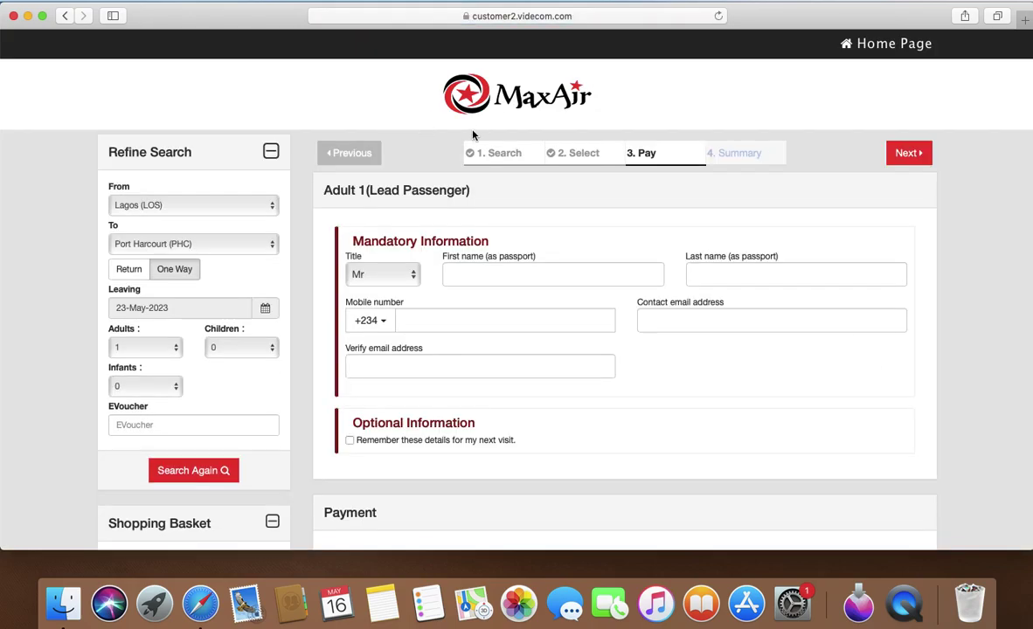
left_click(375, 277)
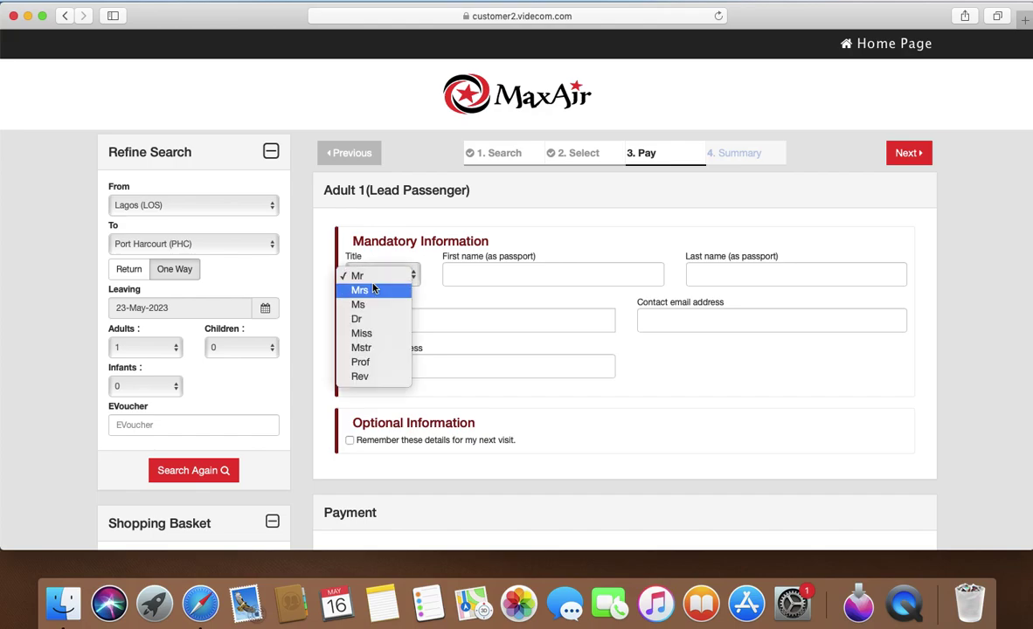
left_click(374, 289)
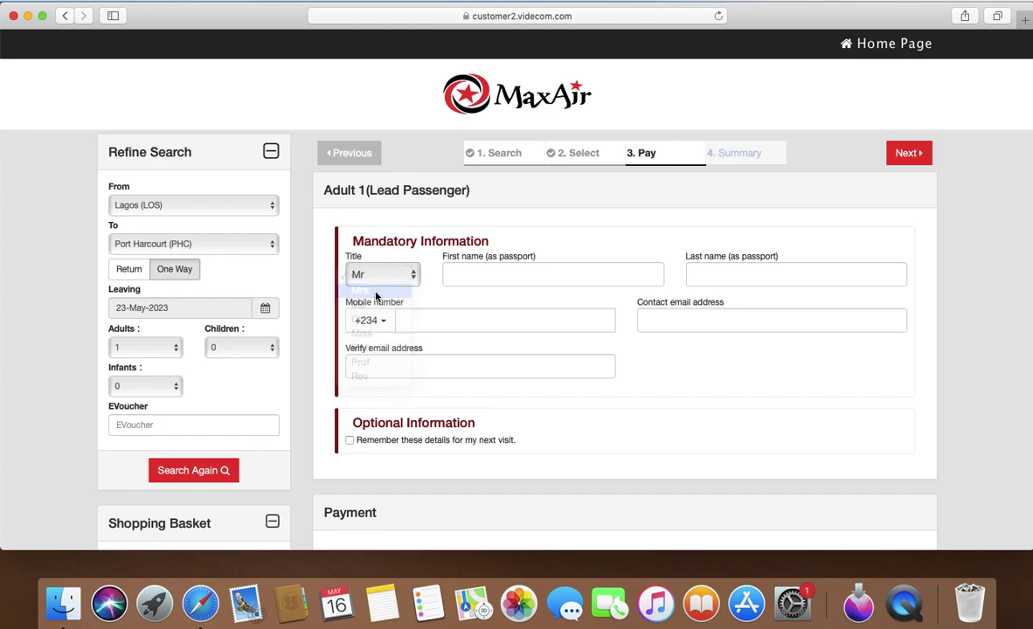
left_click(454, 270)
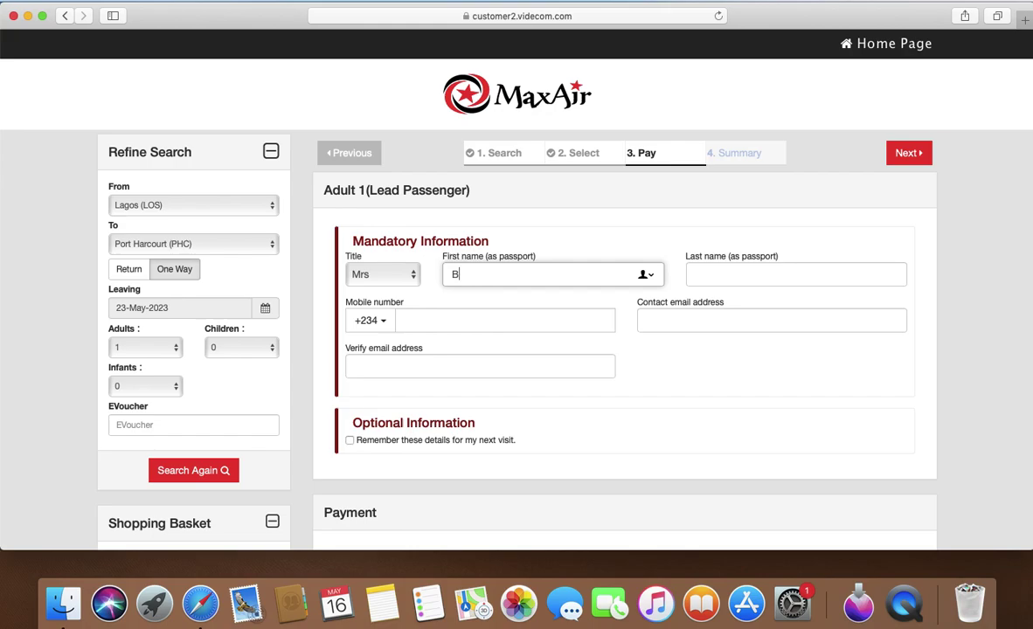
left_click(768, 274)
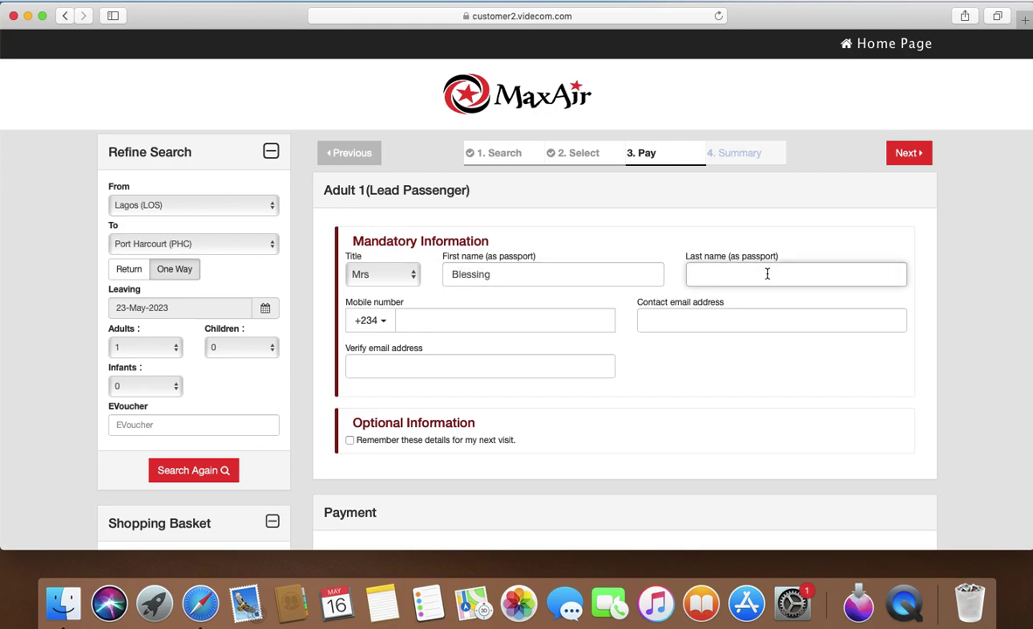
left_click(540, 318)
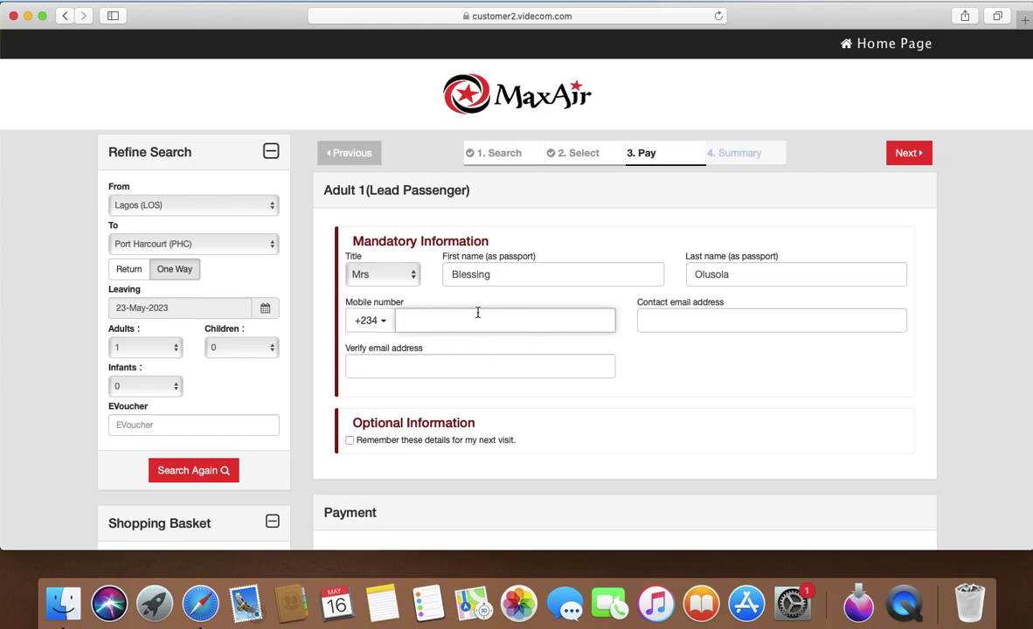
Enter the passenger's contact e-mail address and repeat it in Verify email address
left_click(699, 321)
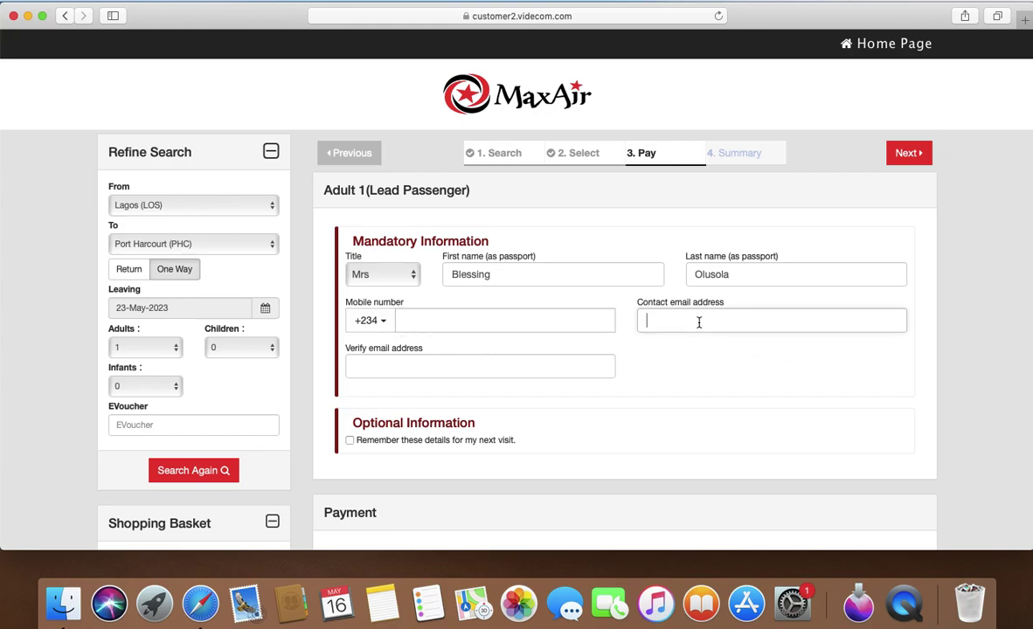
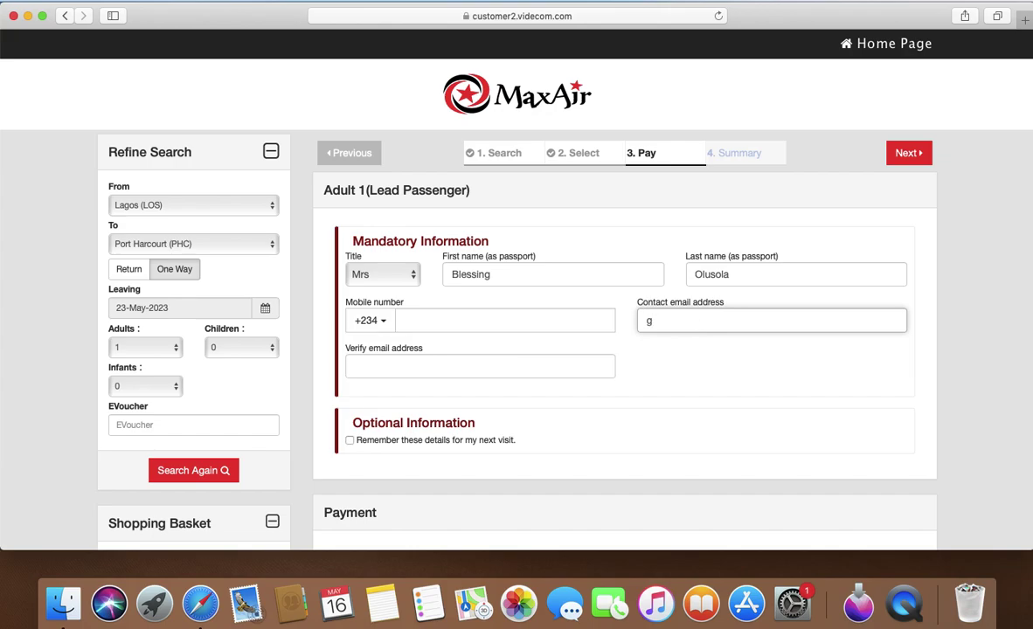
left_click(708, 320)
type("23")
left_click(742, 319)
key("BackSpace")
key("BackSpace")
key("BackSpace")
key("BackSpace")
type("@gm")
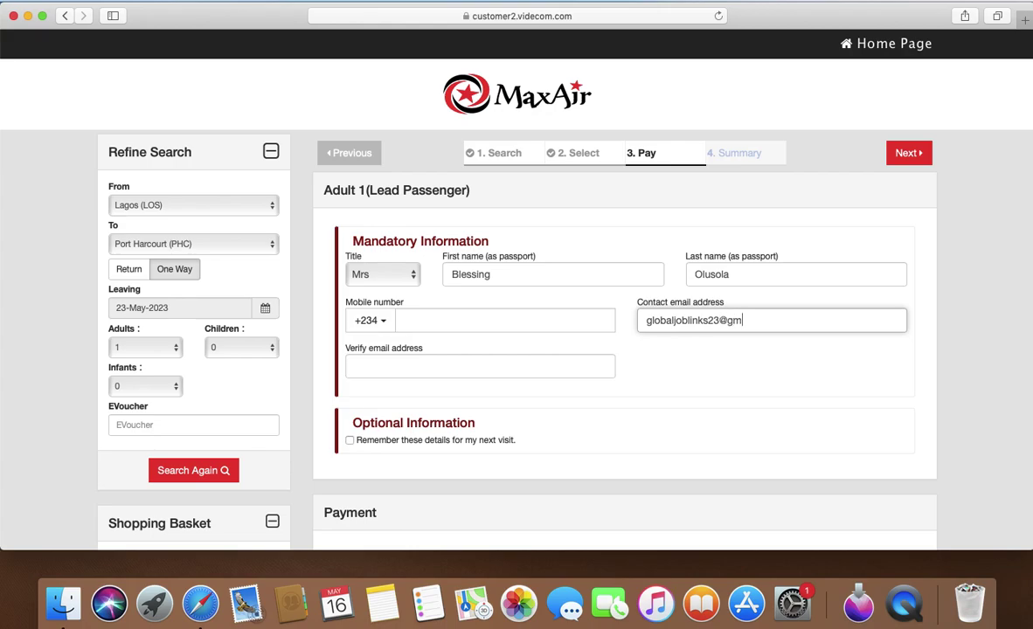
type("ail.com")
left_click_drag(645, 321, 788, 321)
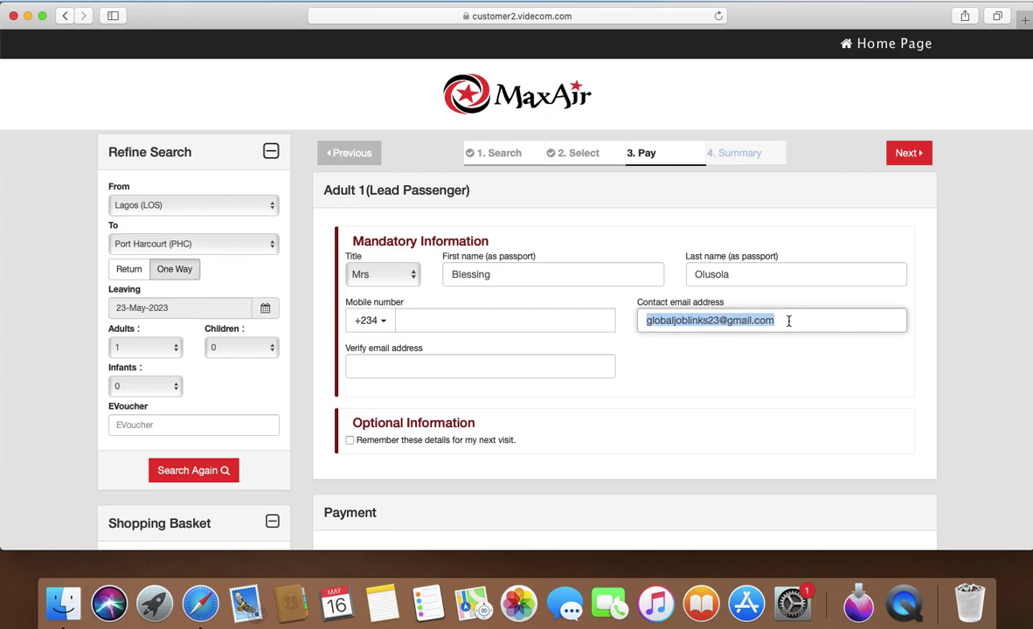
left_click(530, 366)
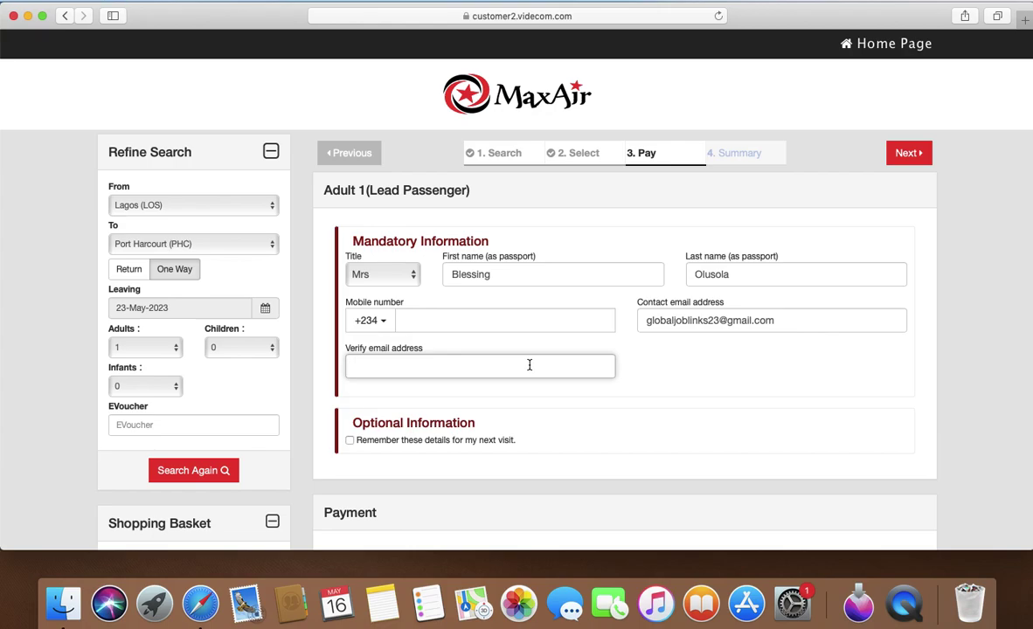
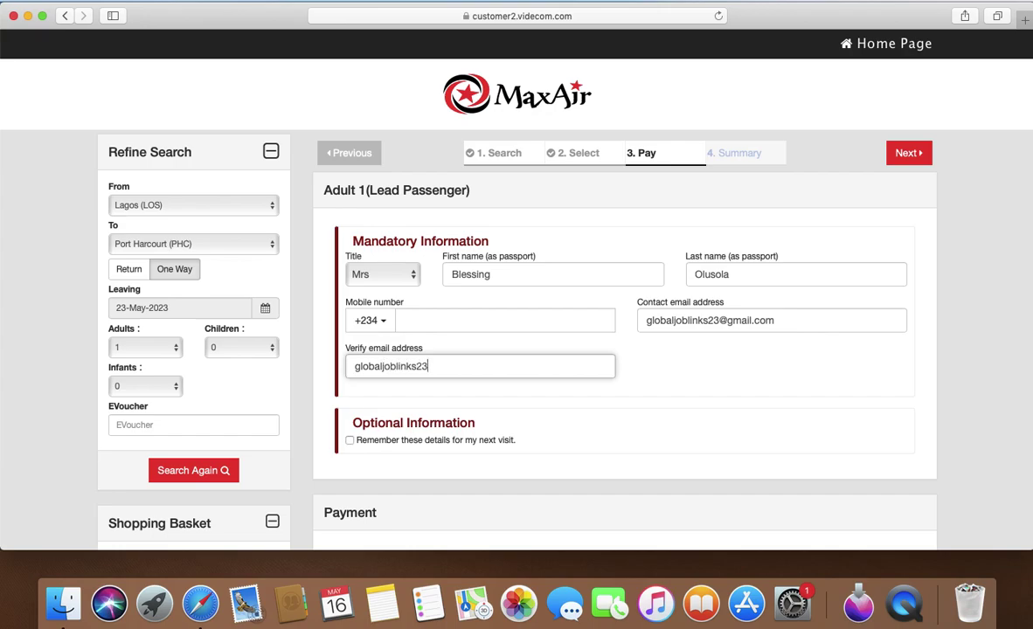
Fill in the passenger's mobile number after the +234 code
left_click(440, 319)
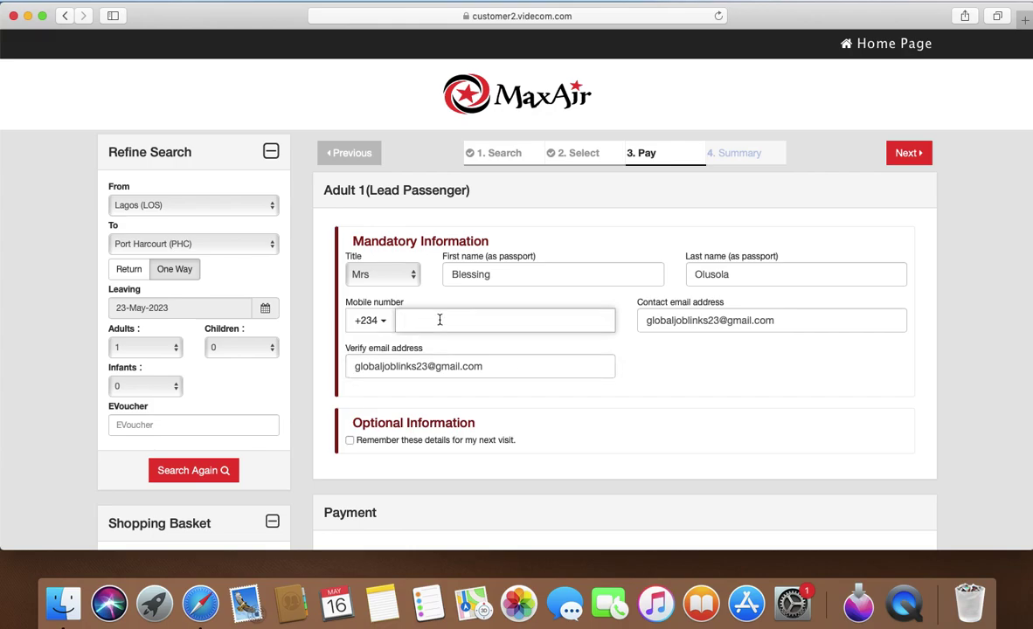
Accept the terms, choose Paystack card or bank payment, and proceed to the NGN50,000 checkout
left_click(899, 155)
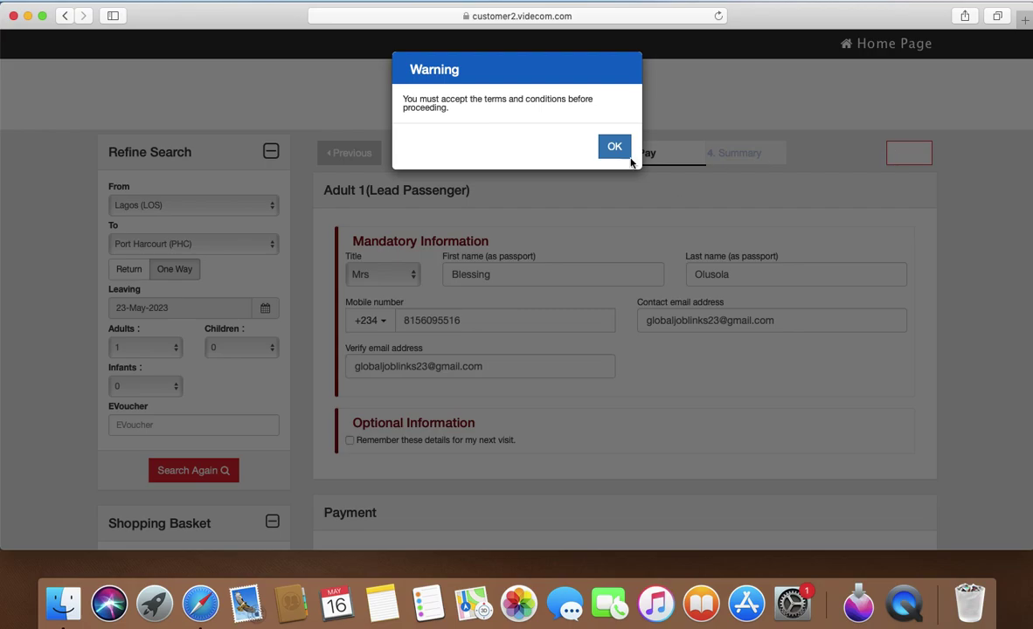
left_click(612, 146)
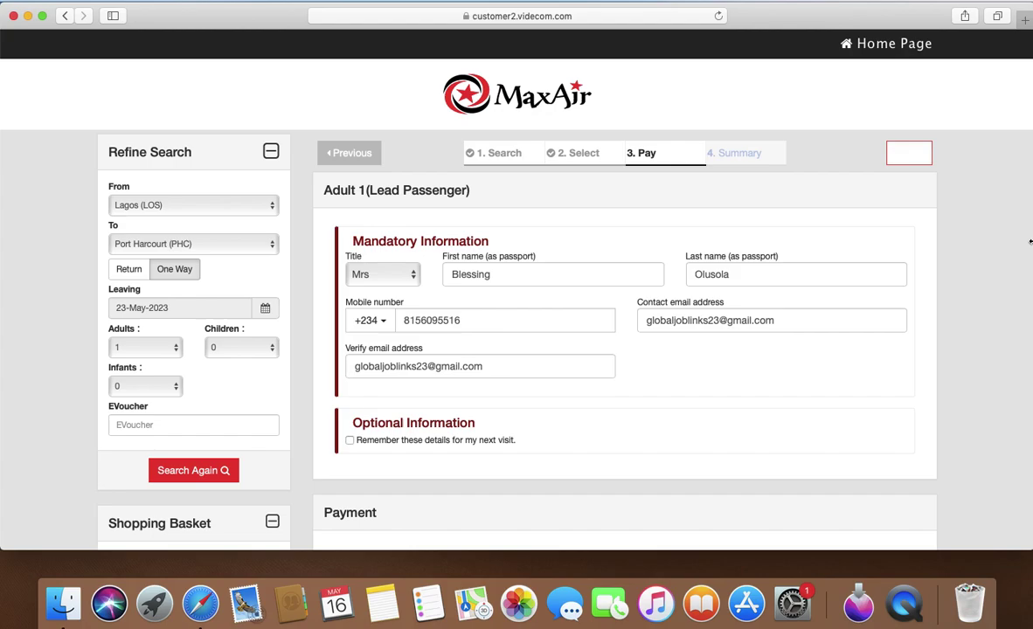
scroll(1030, 242, "down", 5)
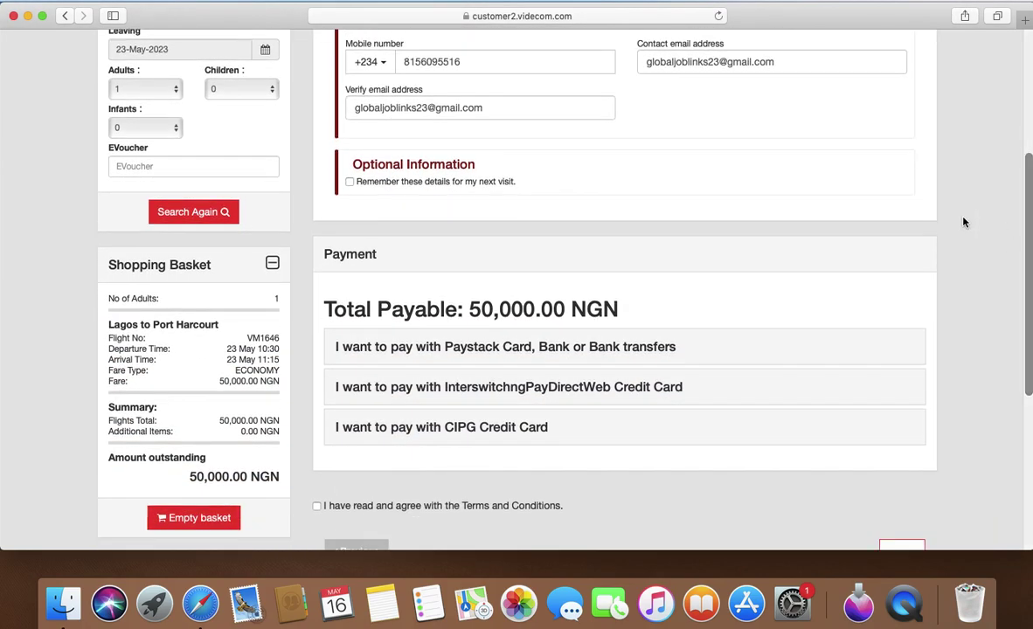
scroll(889, 199, "down", 1)
scroll(888, 198, "down", 1)
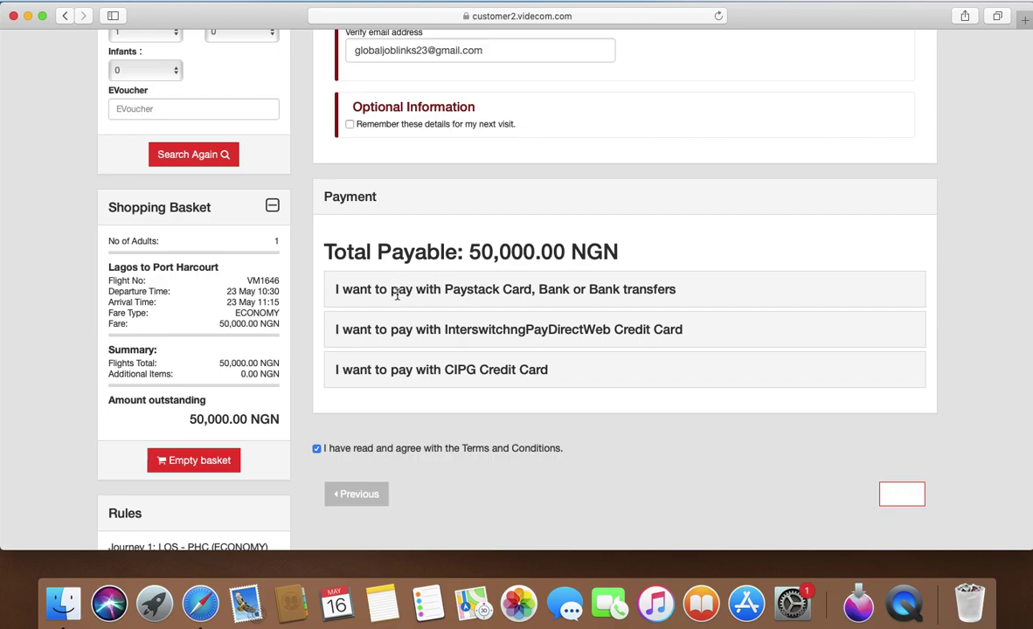
left_click(397, 294)
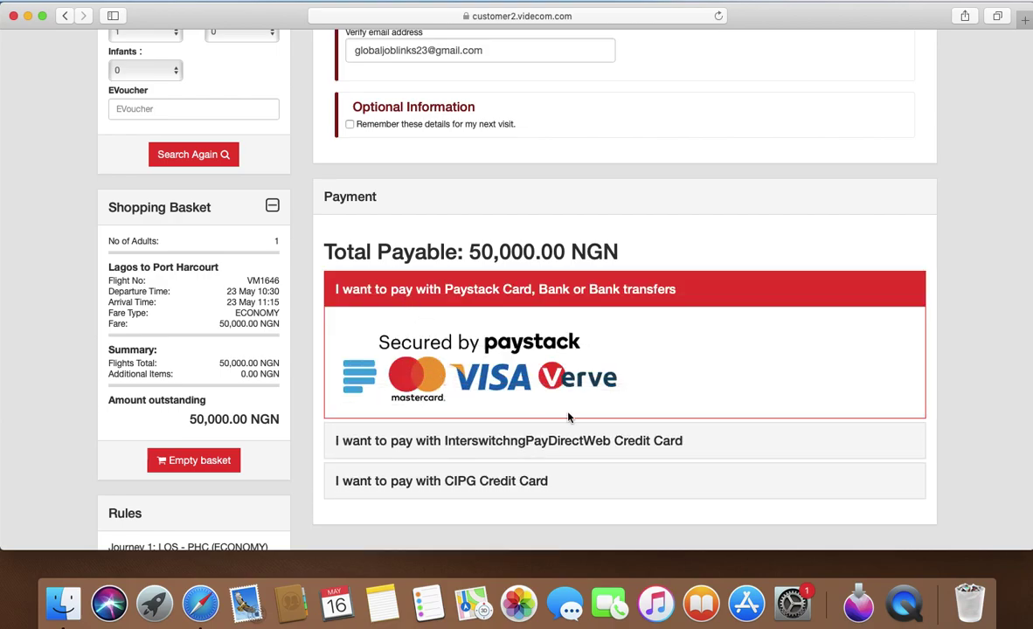
scroll(1030, 387, "down", 6)
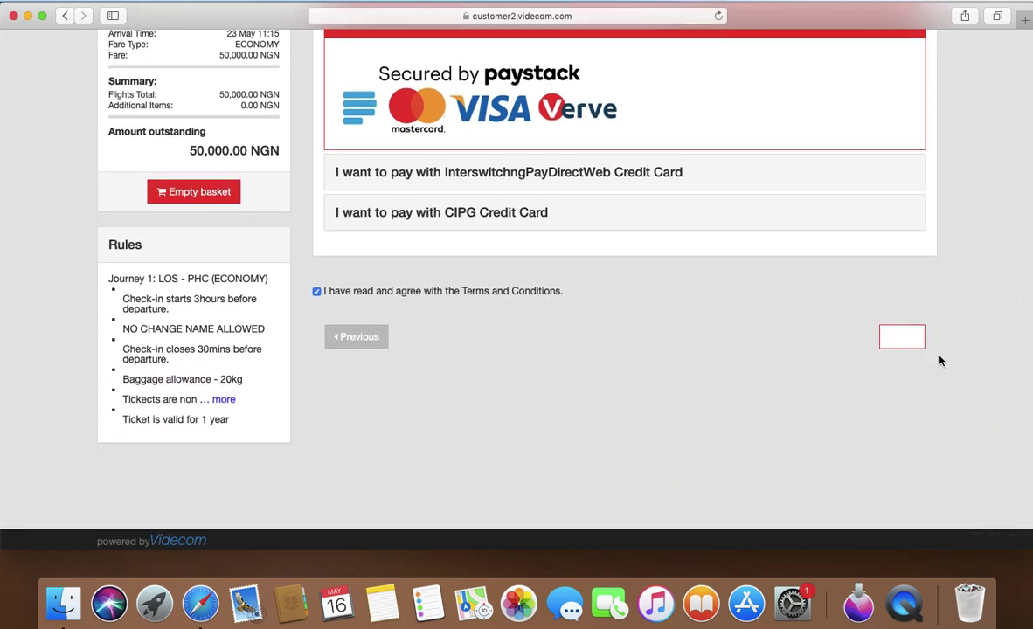
left_click(906, 343)
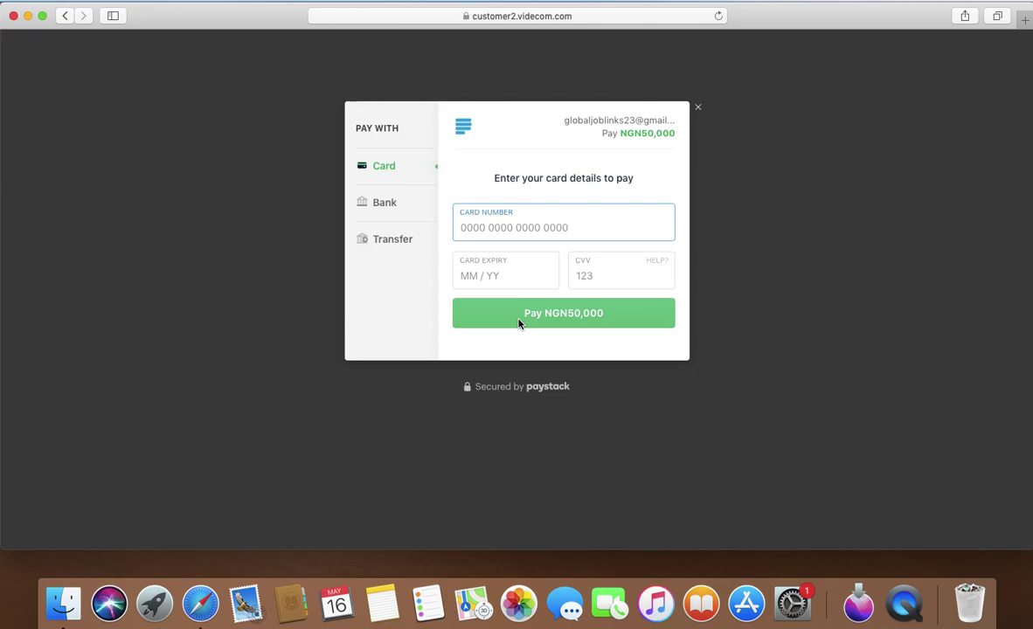
left_click(997, 15)
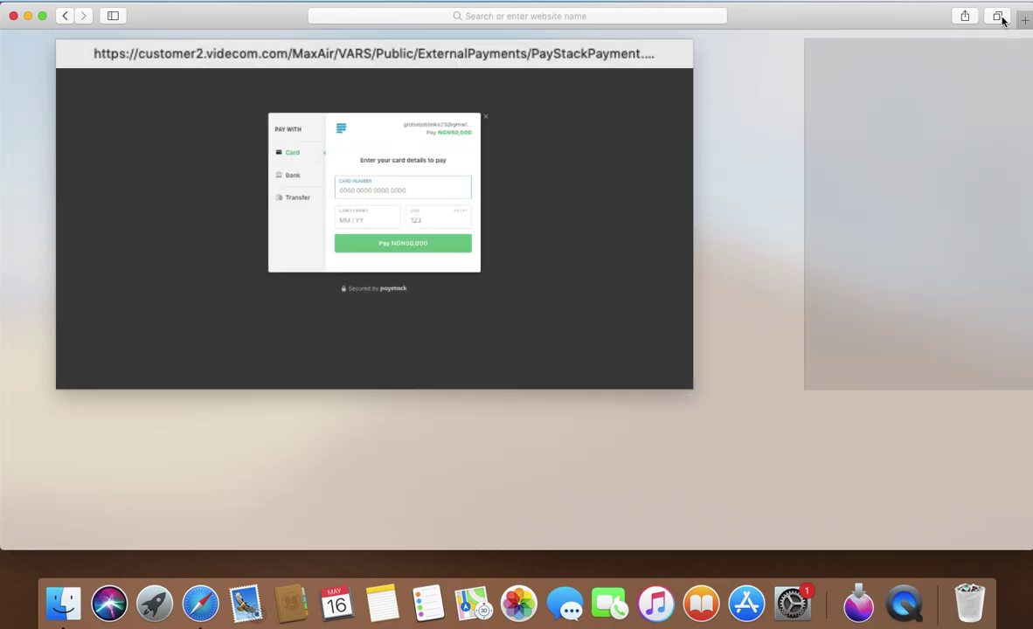
left_click(802, 163)
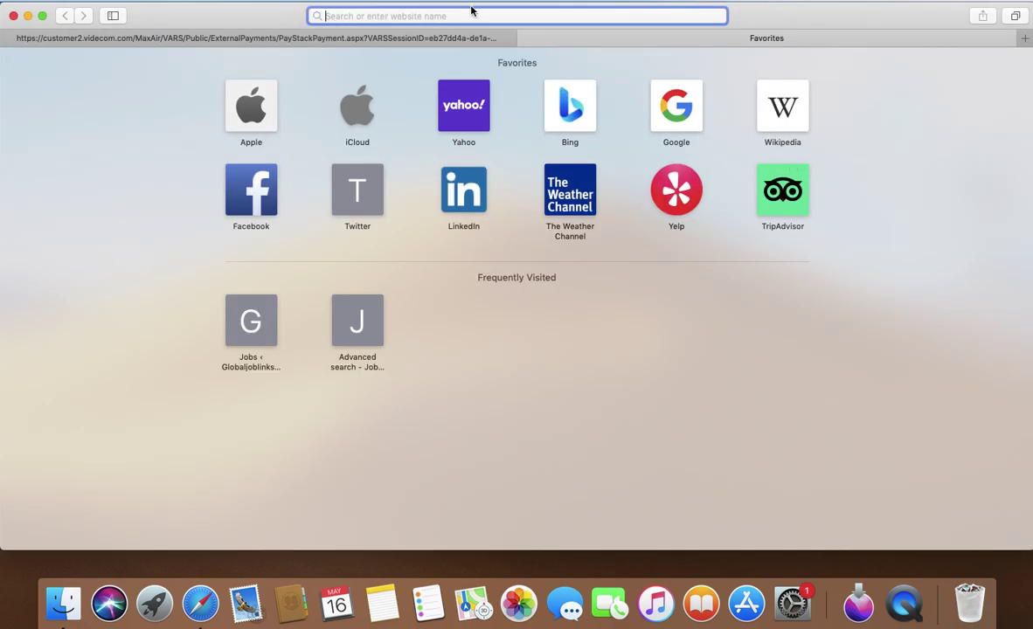
type("www.")
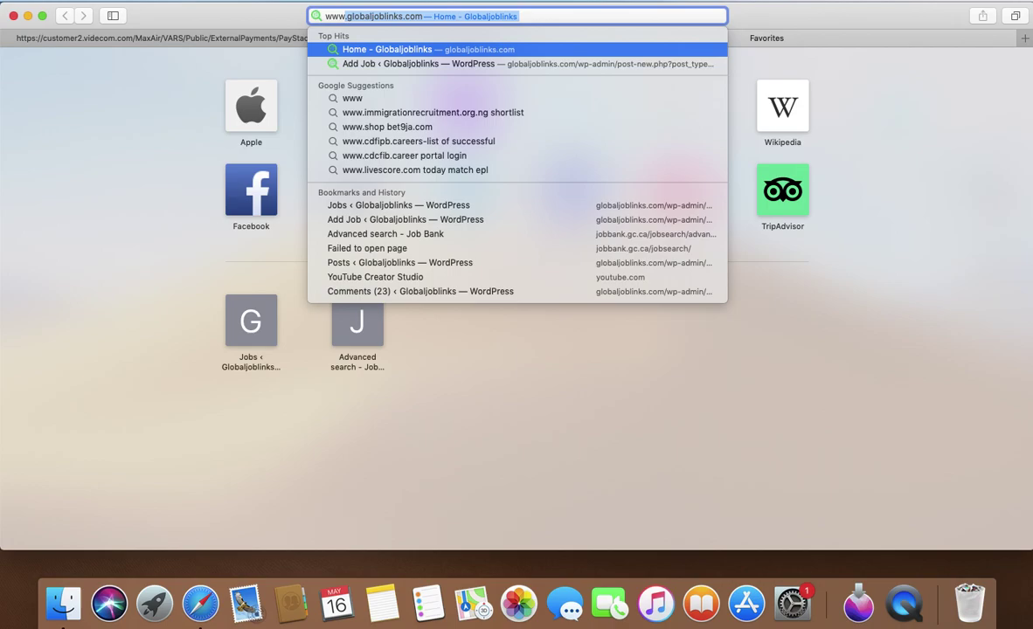
type("wakan")
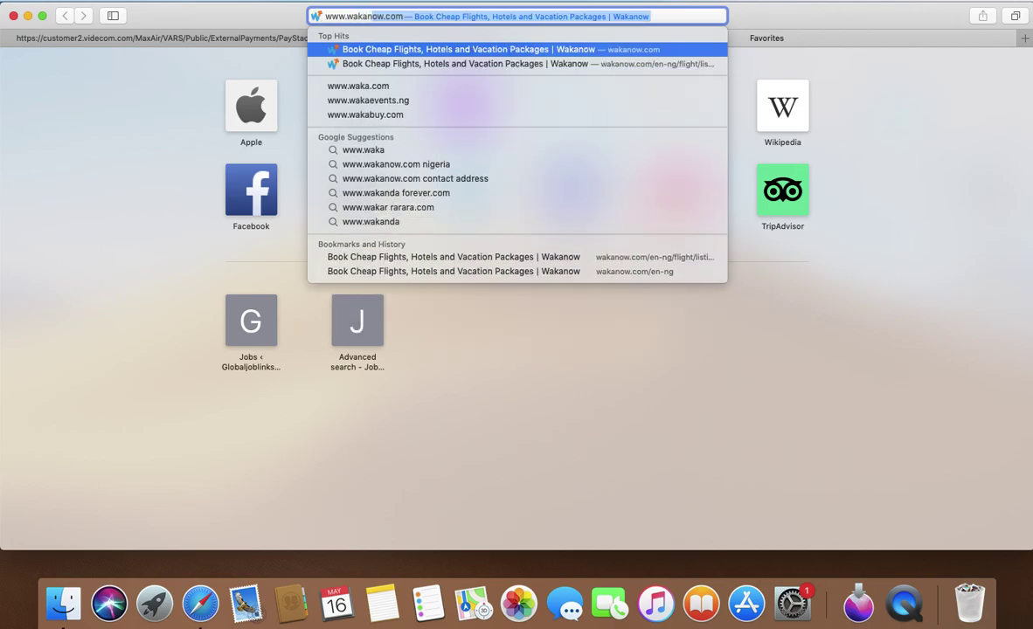
type("ow.c")
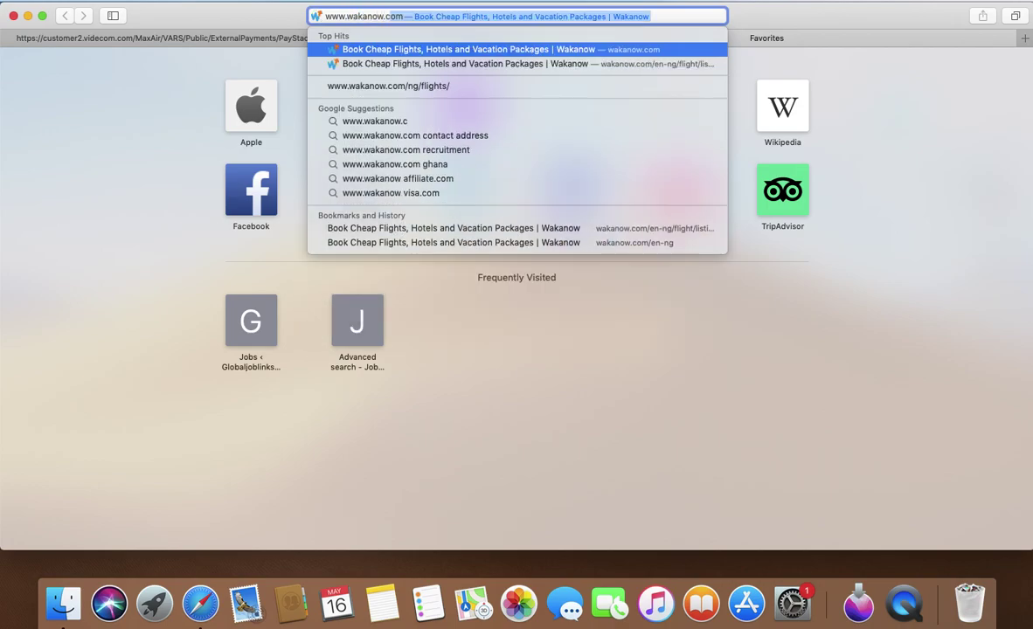
type("o")
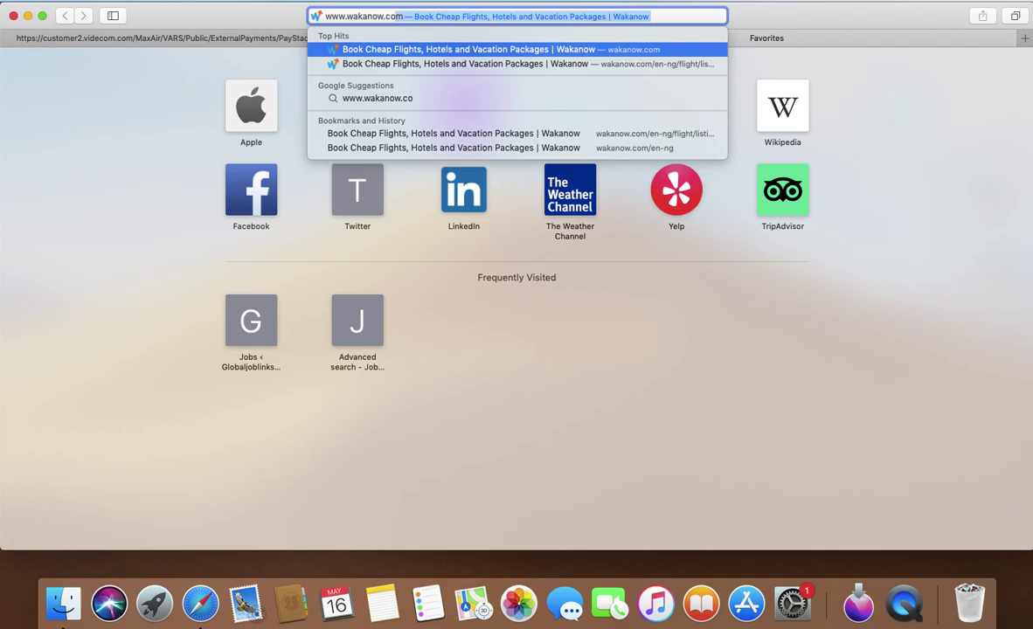
type("m")
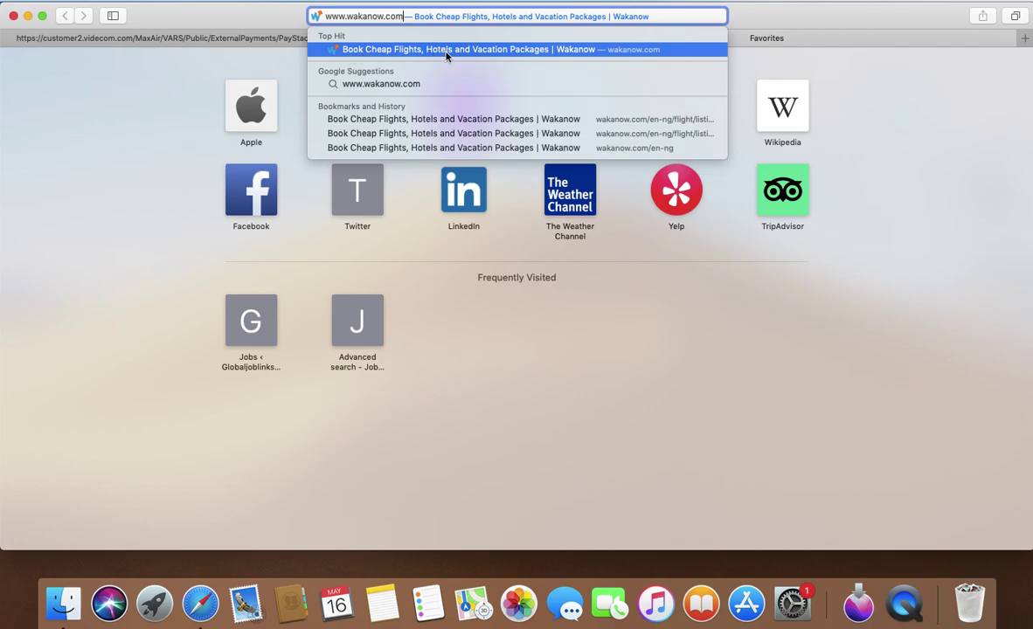
Load the Wakanow site and set Lagos as the departure city
key("Return")
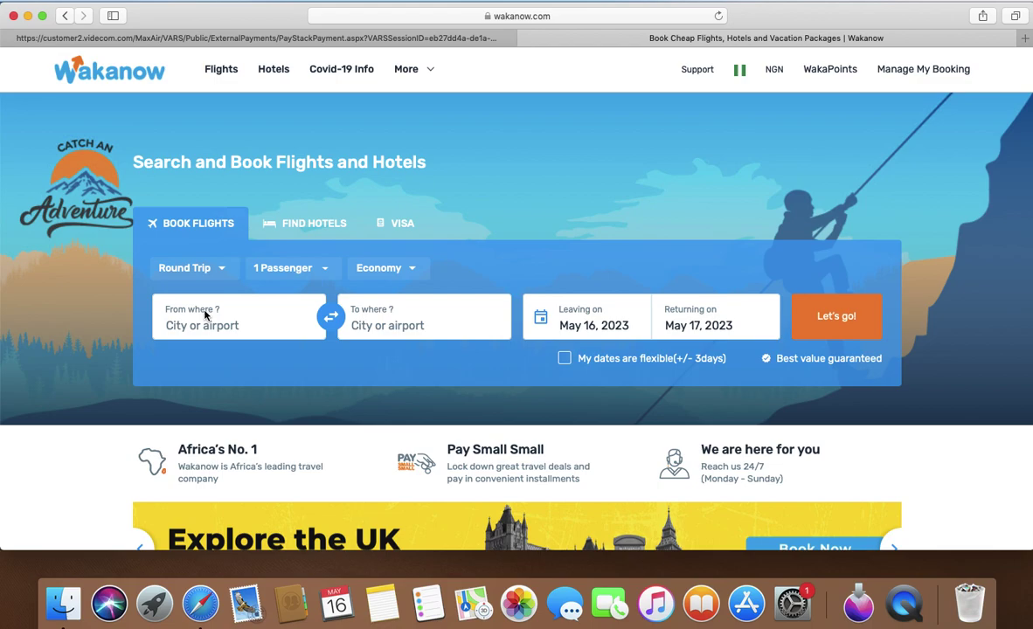
left_click(206, 325)
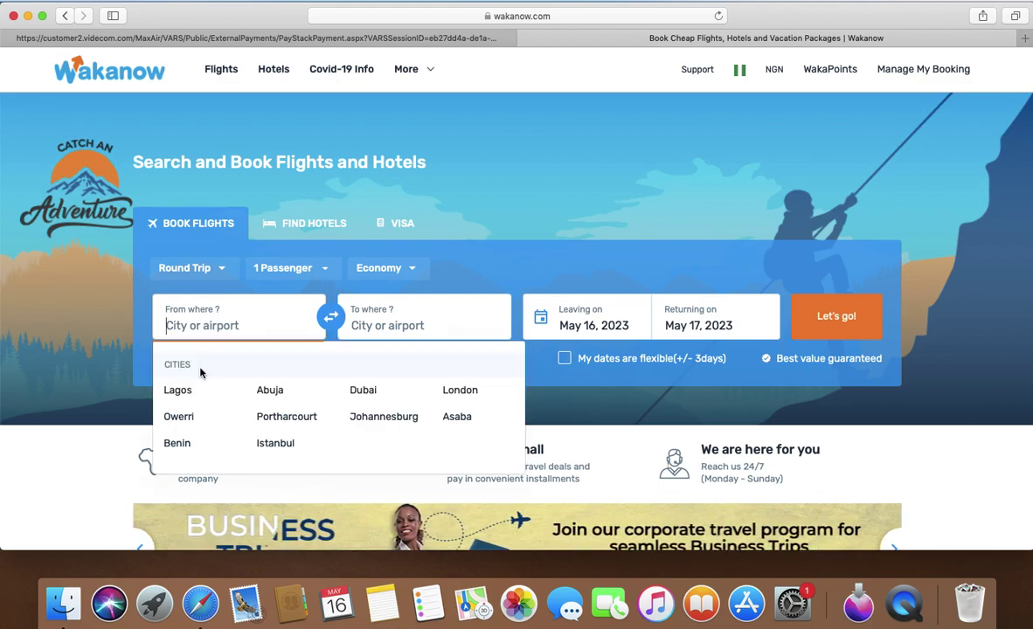
left_click(179, 391)
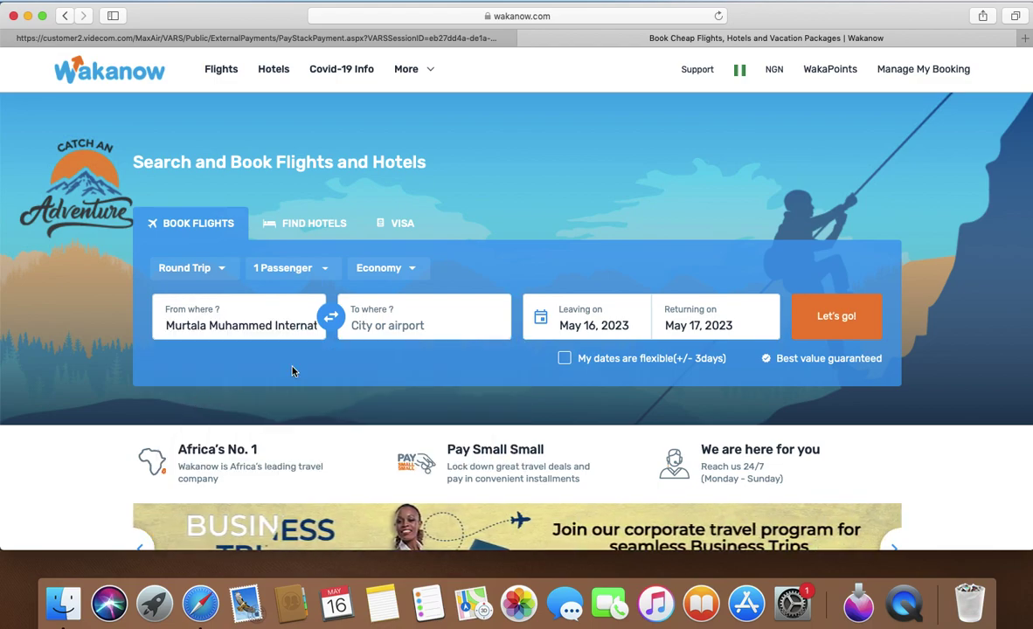
Search 'frankfu' and choose Frankfurt, Germany – Frankfurt Intl (FRA) as the destination
left_click(381, 320)
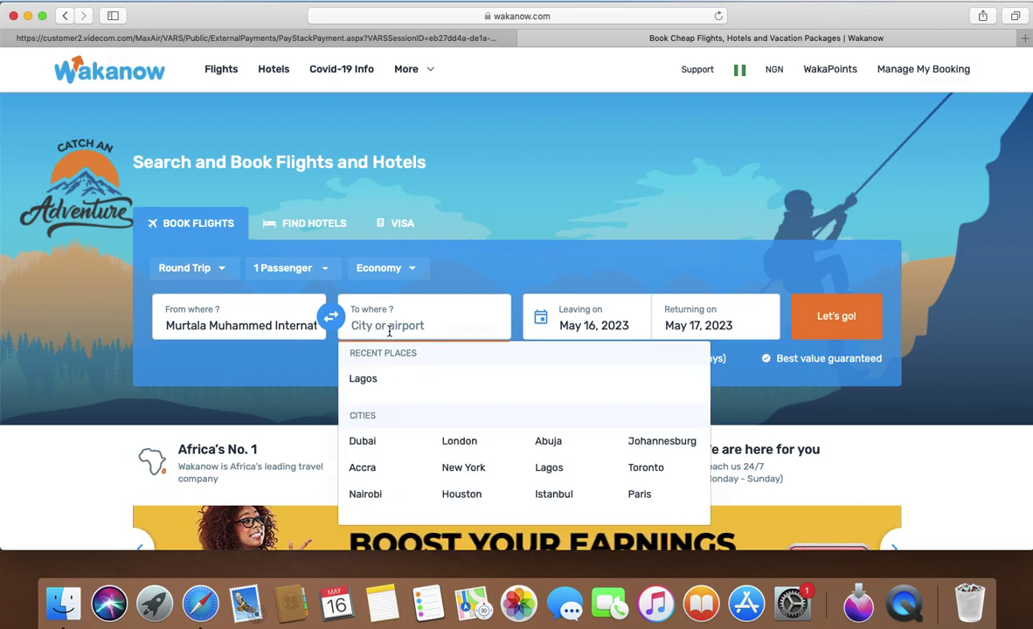
type("fra")
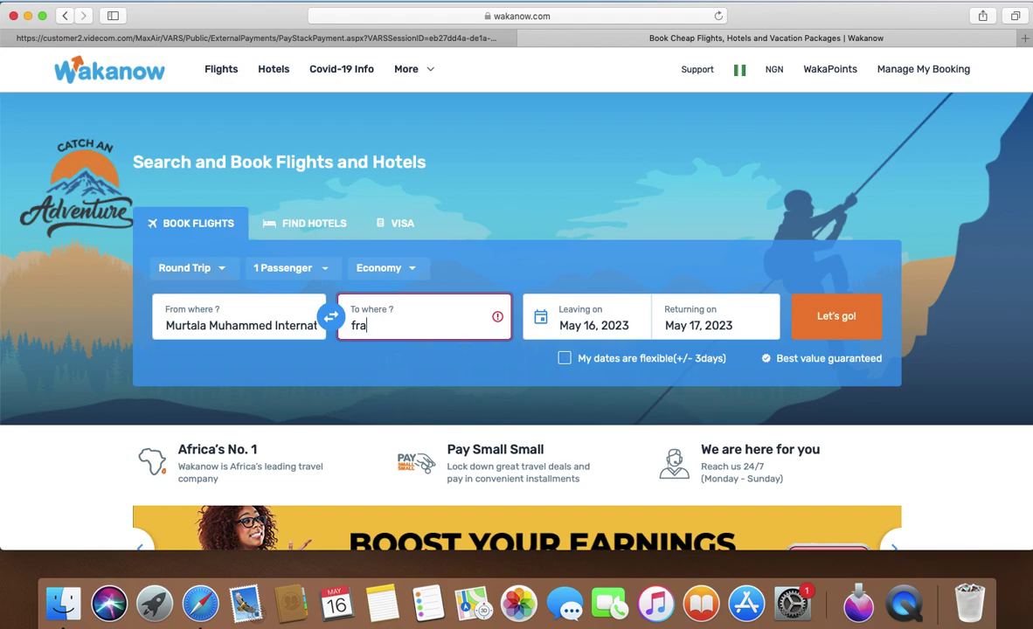
type("nkfu")
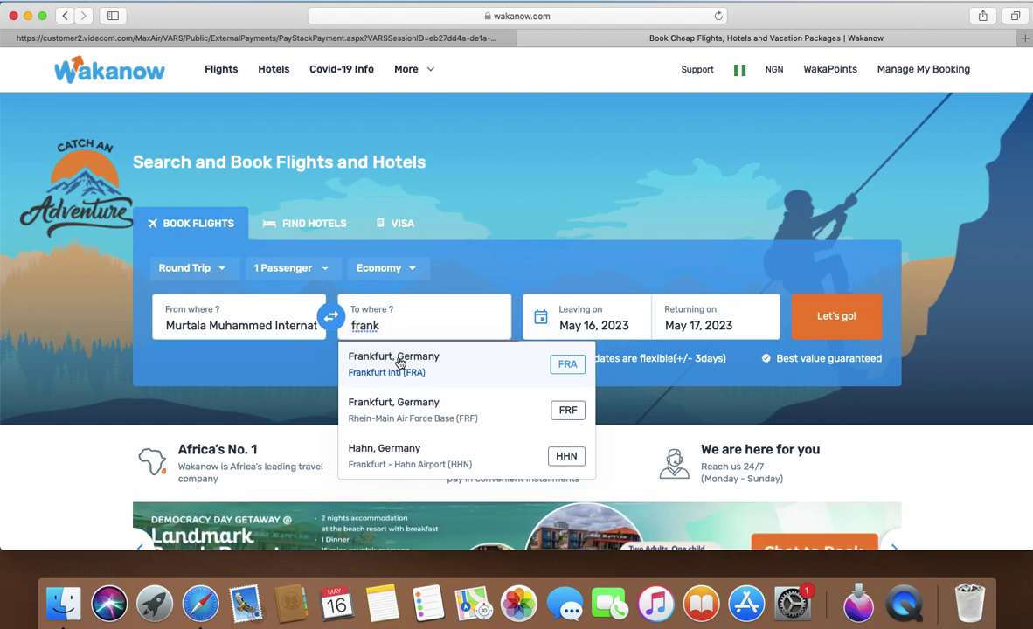
left_click(398, 362)
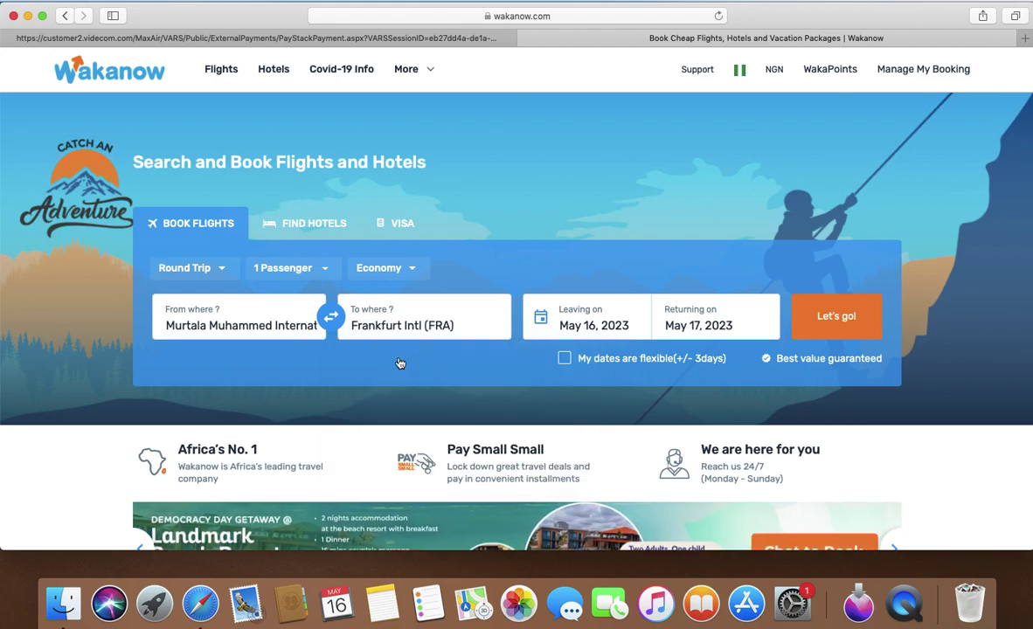
Page the departure calendar ahead toward September, then close it without picking a date
left_click(604, 326)
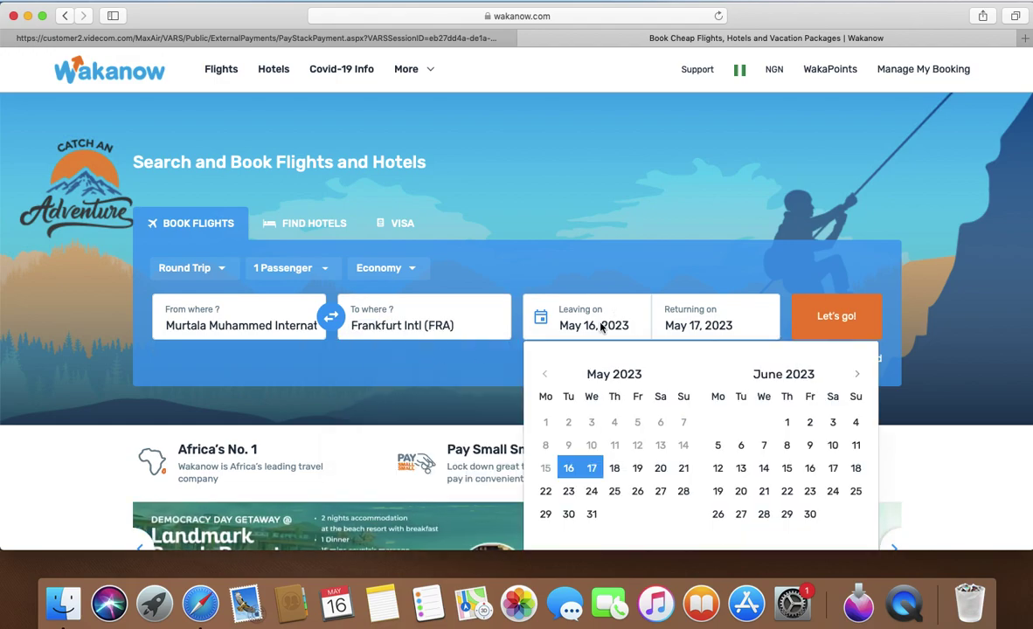
left_click(857, 375)
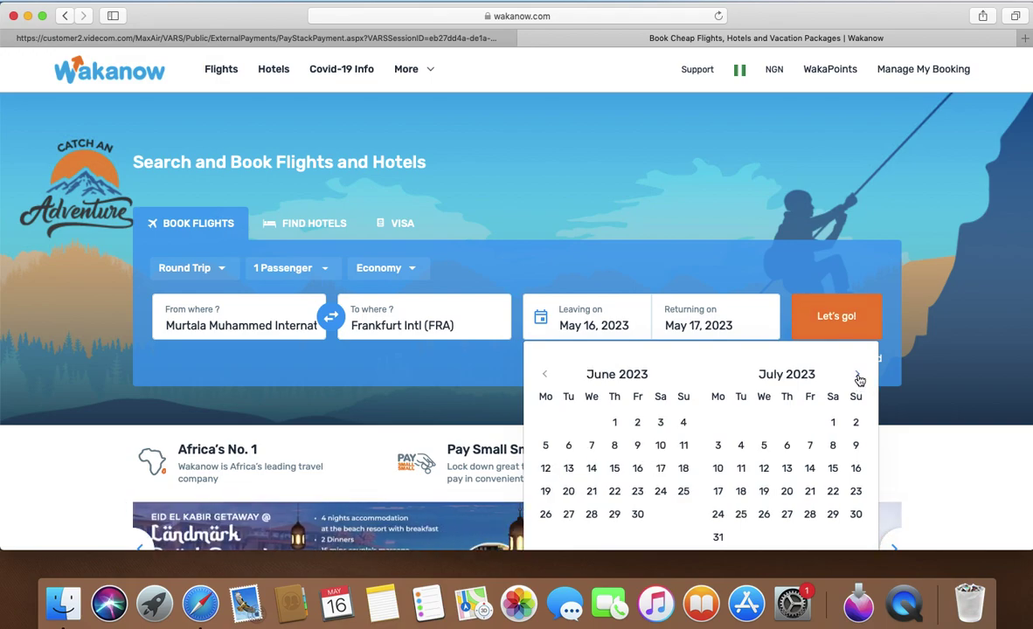
left_click(858, 375)
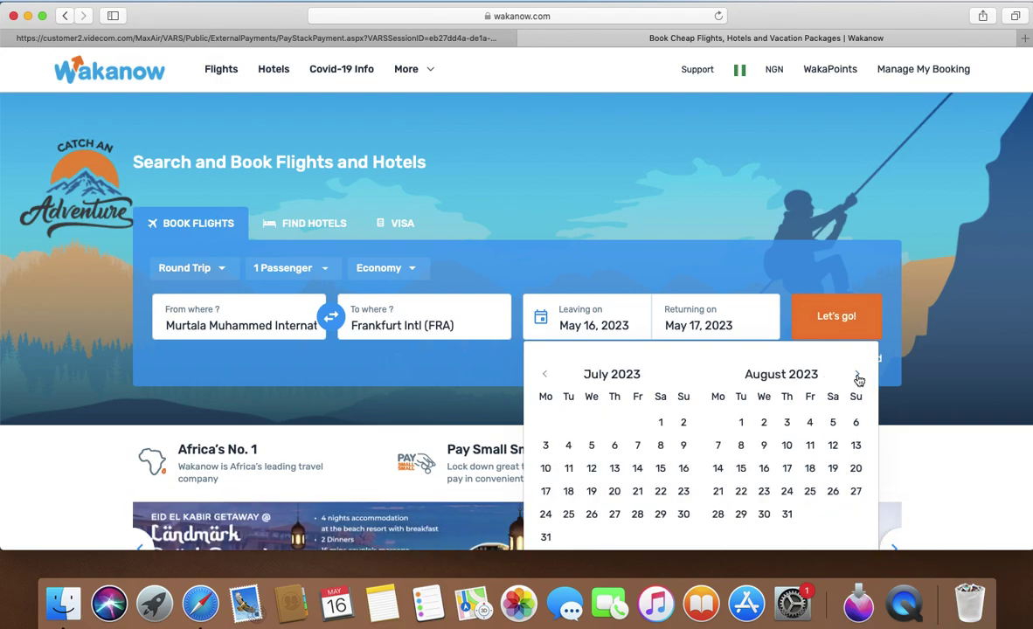
left_click(857, 376)
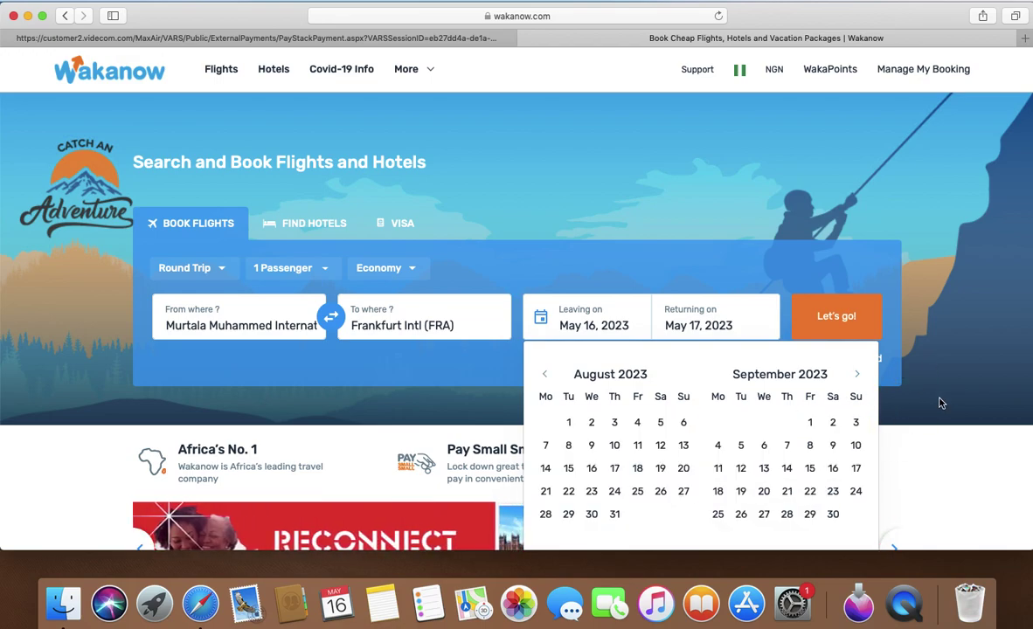
left_click(929, 438)
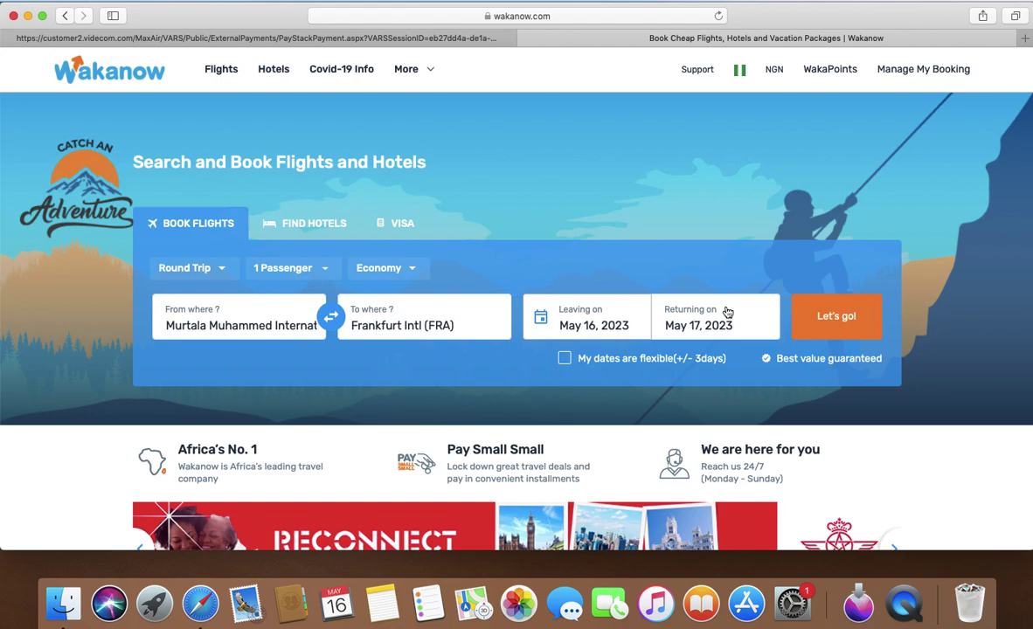
Pick Sep 26, 2023 as the departure date and Oct 20 as the return
left_click(588, 306)
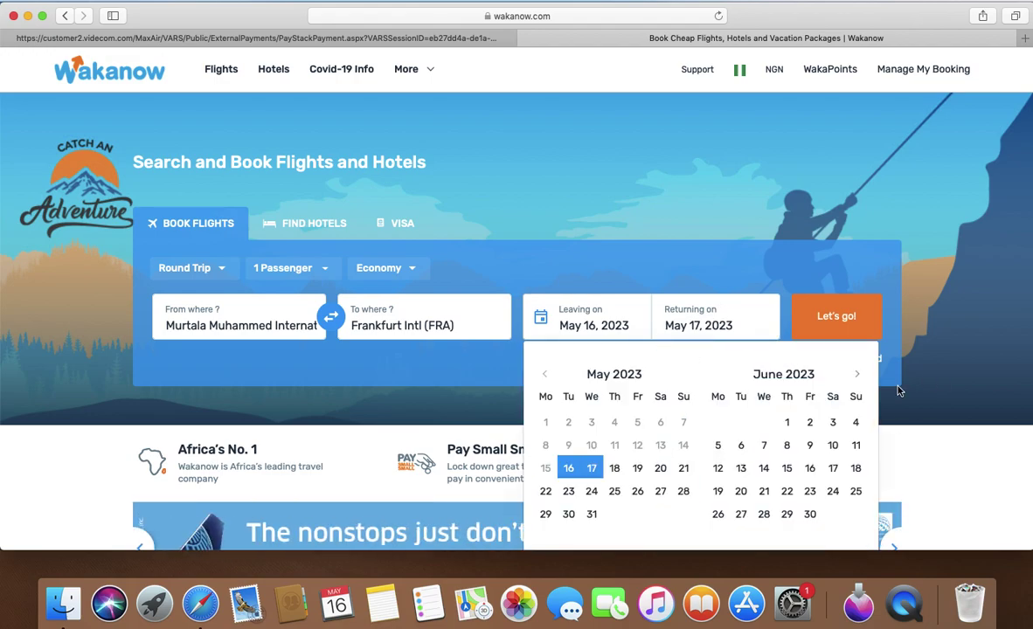
left_click(858, 375)
left_click(859, 375)
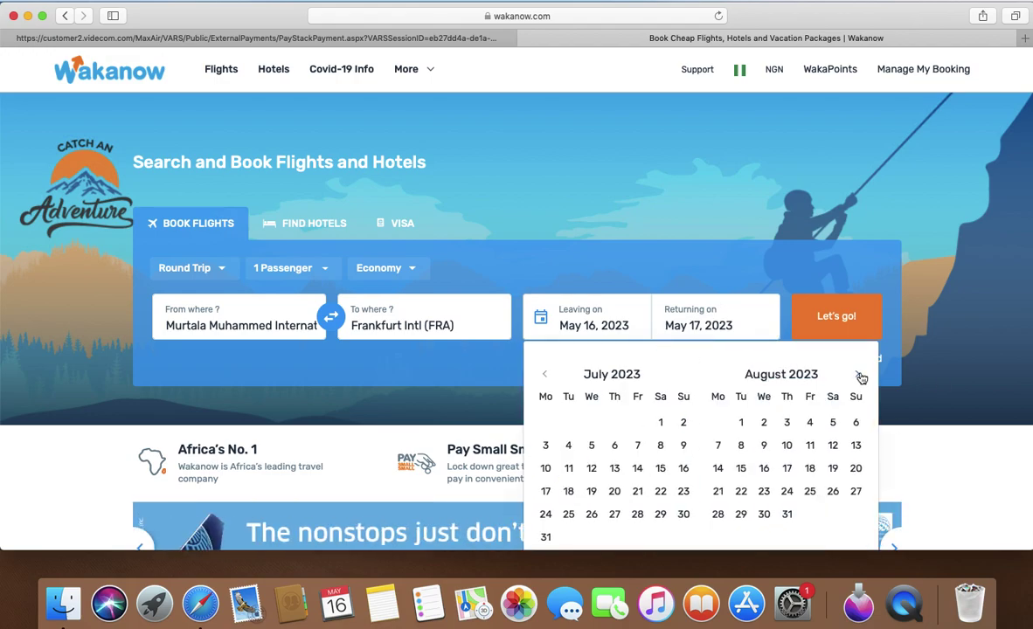
left_click(858, 375)
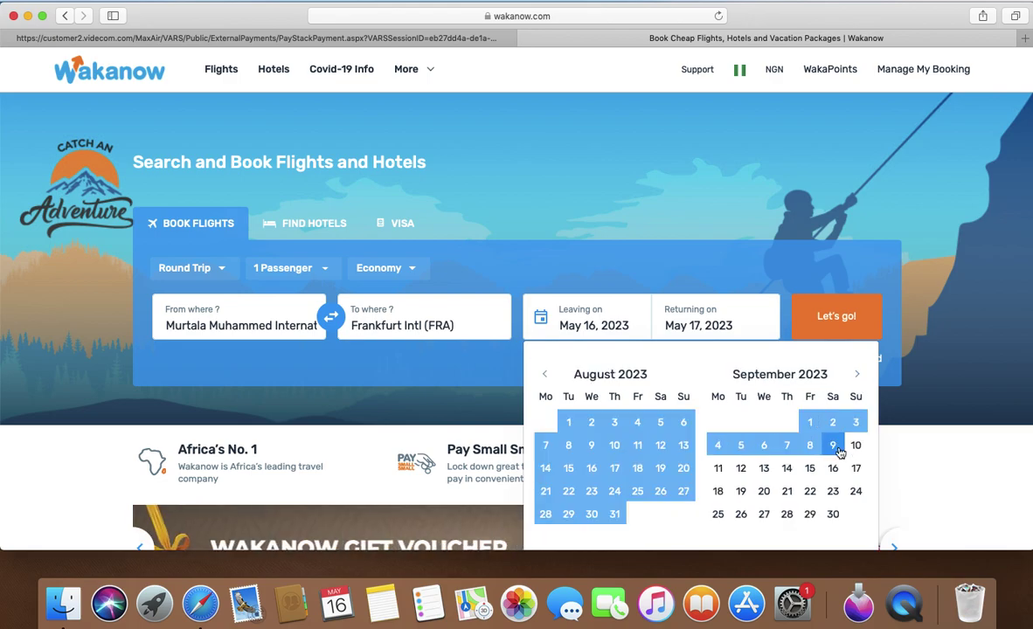
left_click(741, 515)
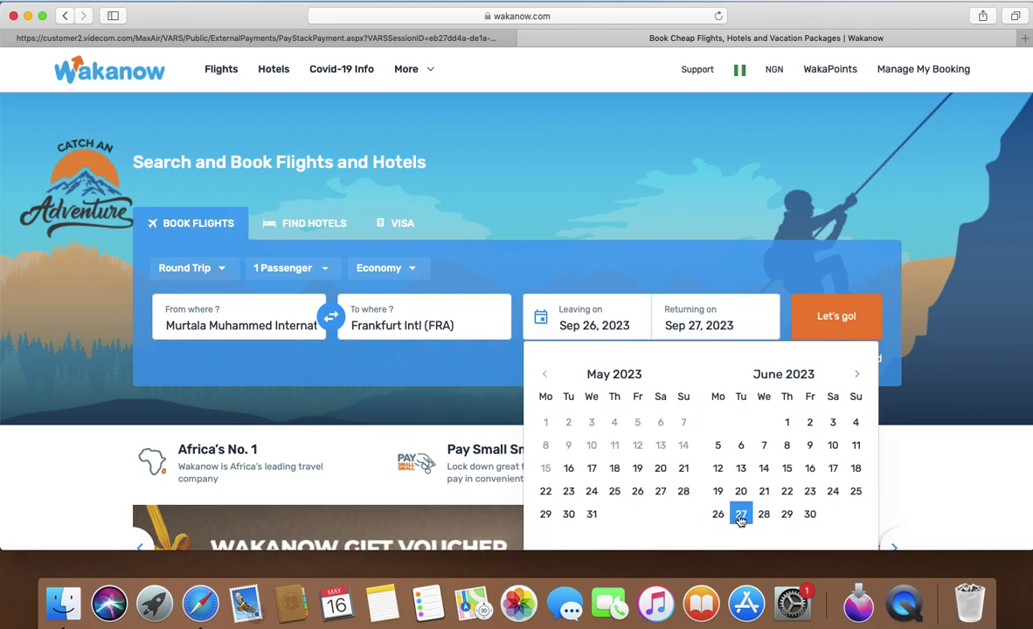
left_click(693, 327)
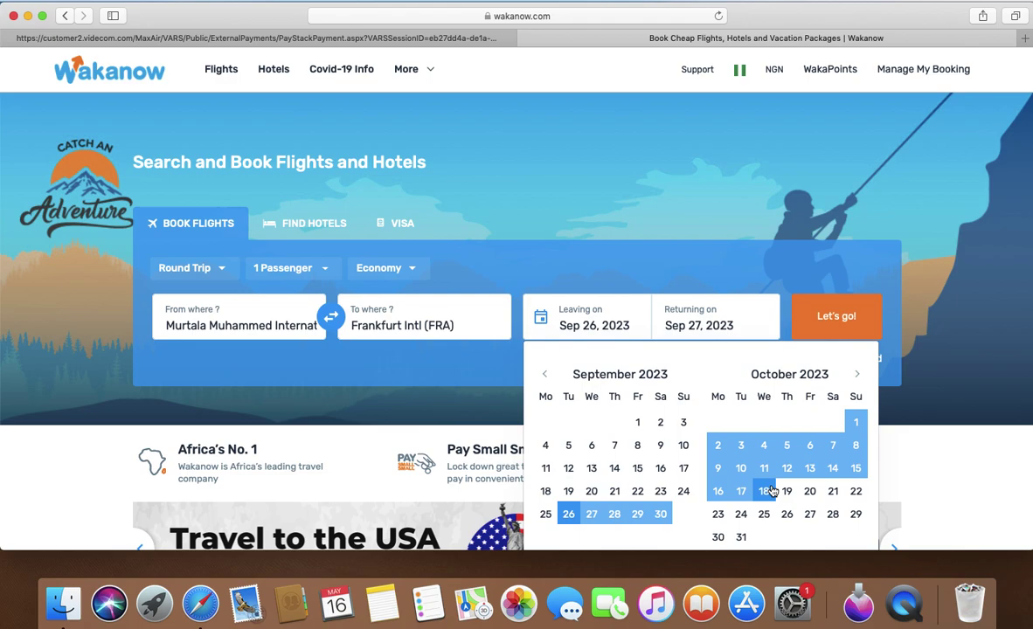
left_click(810, 492)
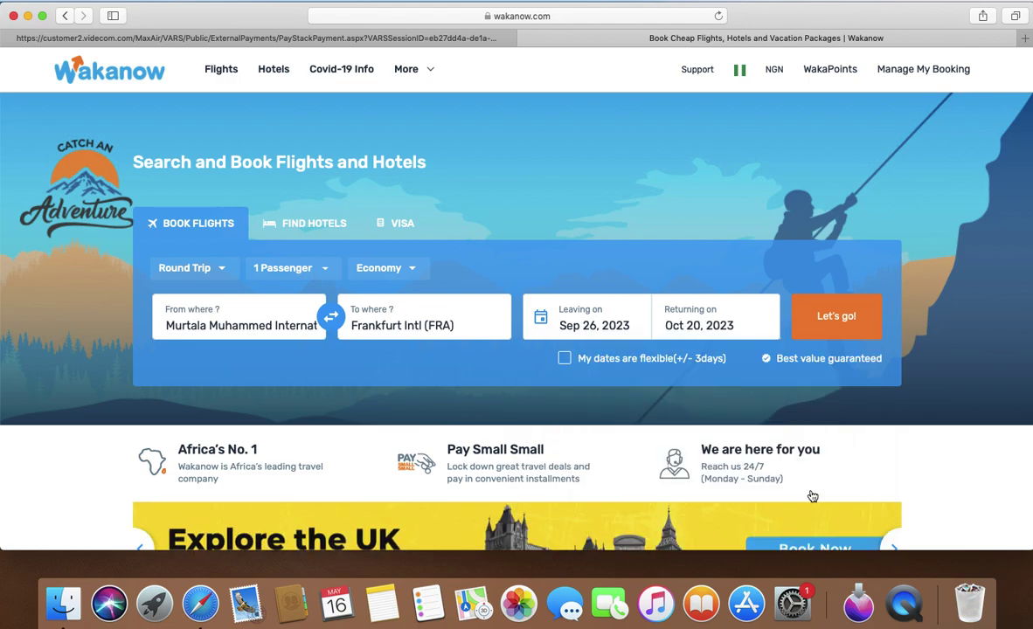
Run the Lagos–Frankfurt search for Sep 26–Oct 20 with Let's go!
left_click(831, 325)
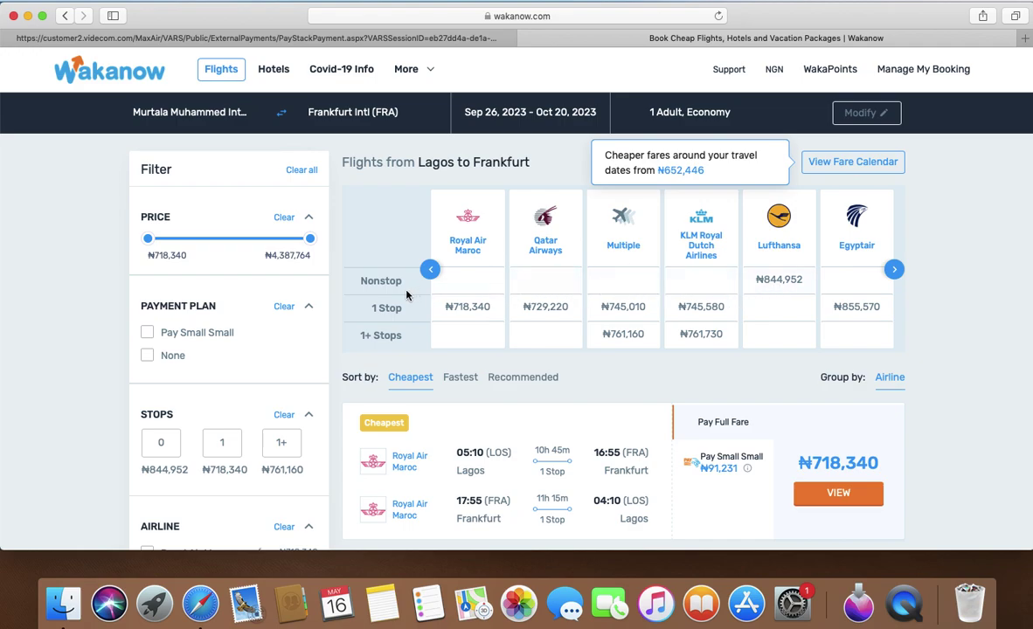
left_click(626, 334)
Switch to the fare calendar and scroll through it, lowest fare ₦652,446
left_click(837, 166)
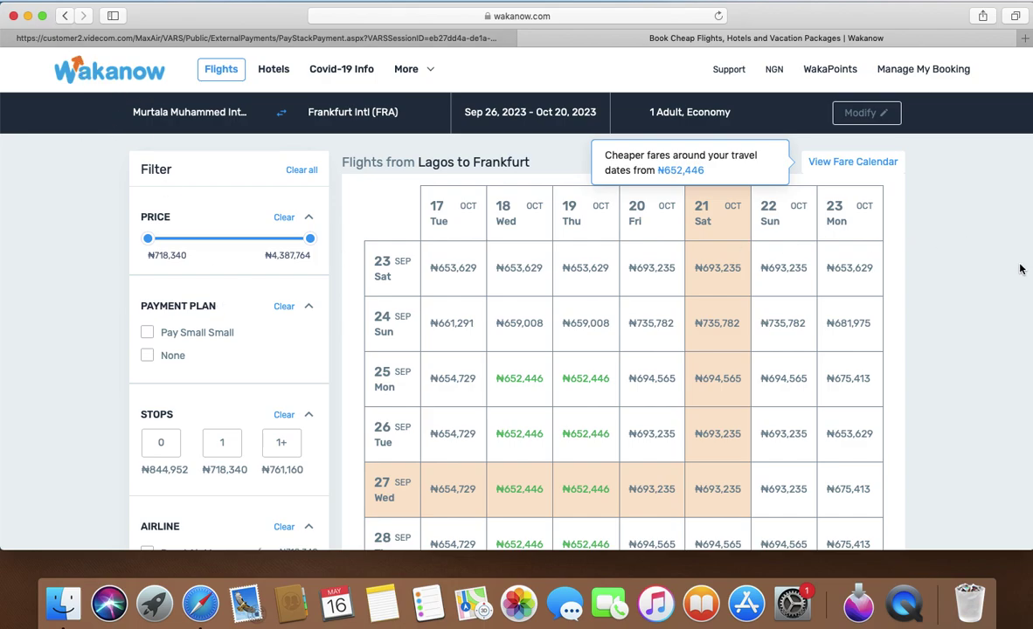
scroll(1030, 262, "down", 9)
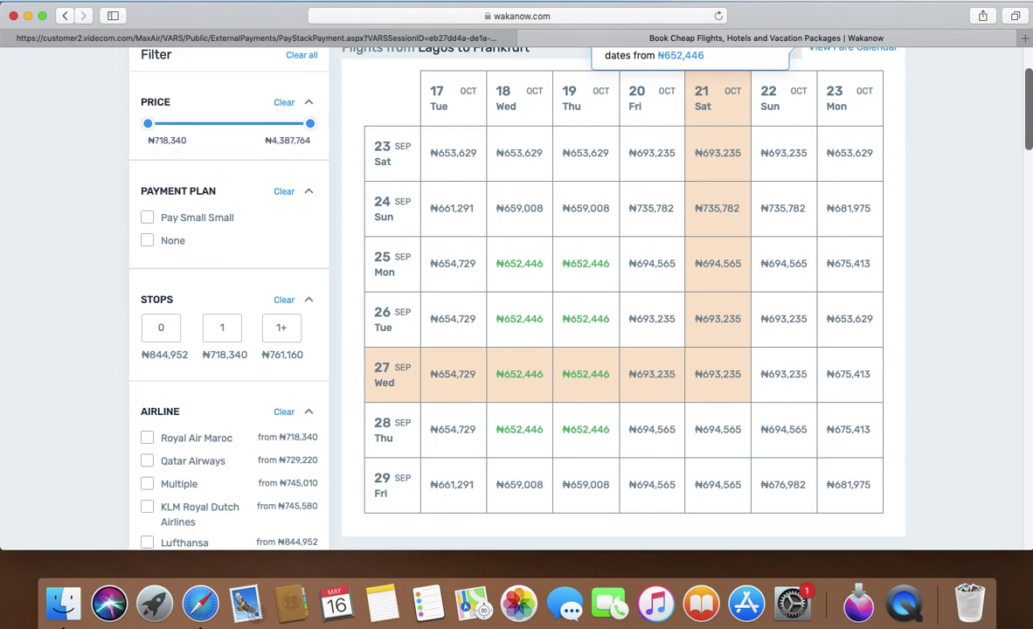
scroll(537, 297, "down", 10)
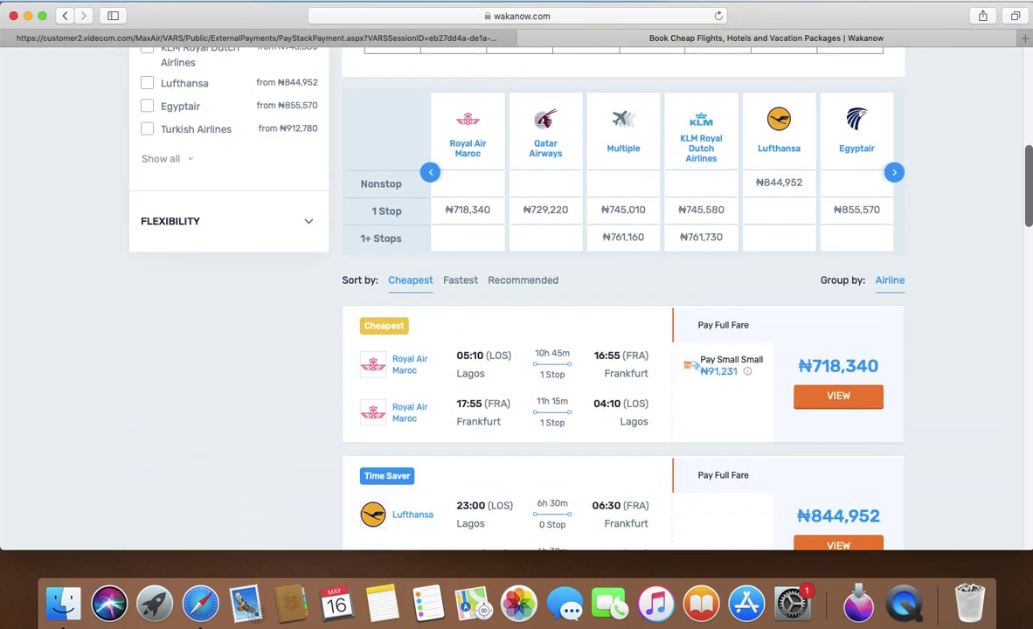
scroll(622, 297, "down", 8)
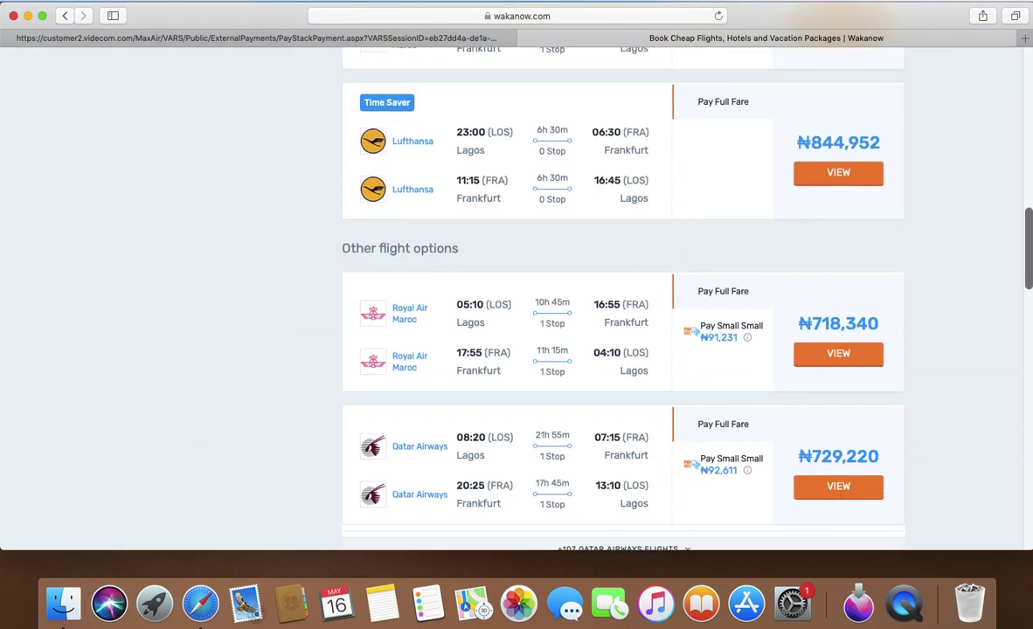
scroll(622, 297, "down", 4)
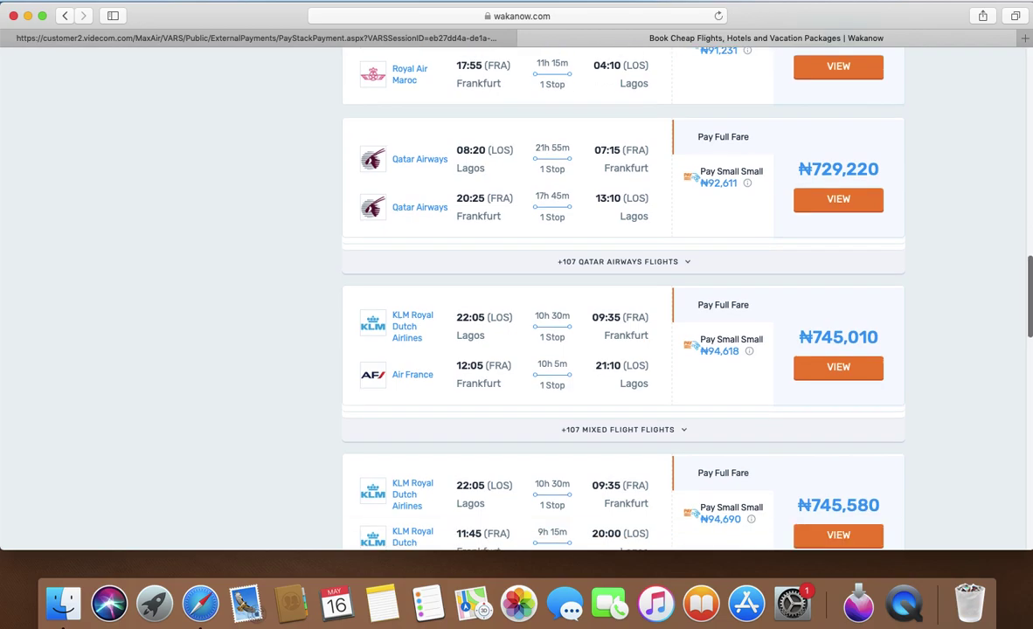
scroll(622, 297, "up", 10)
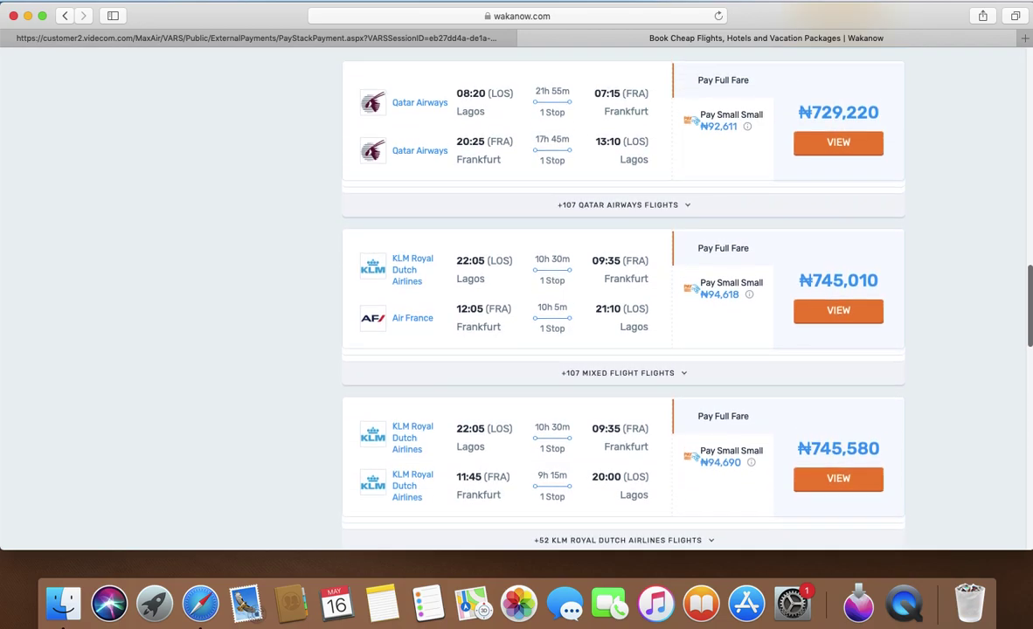
scroll(622, 297, "up", 20)
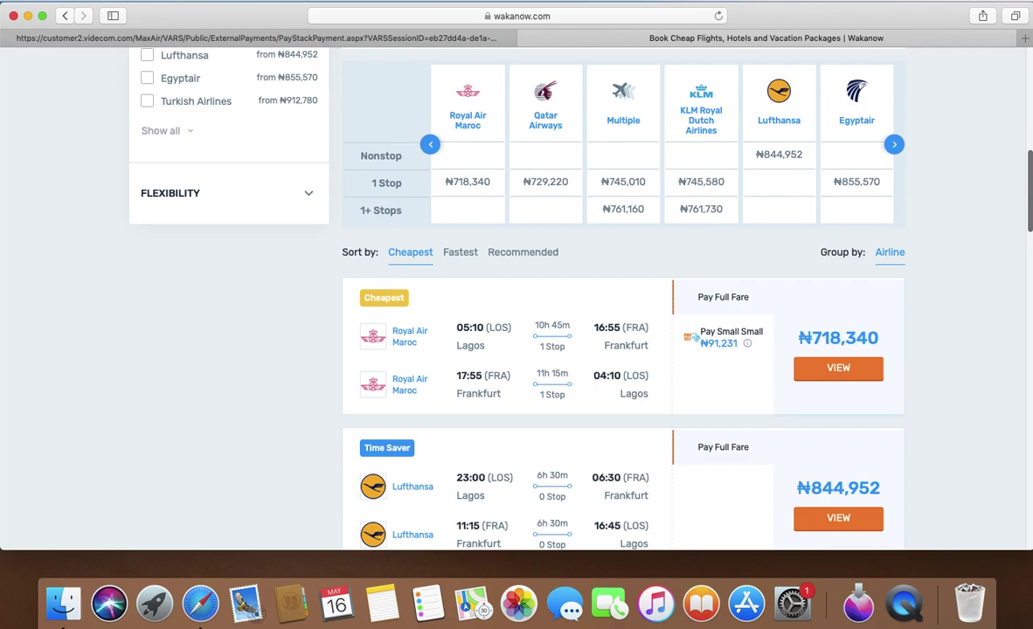
scroll(537, 297, "up", 8)
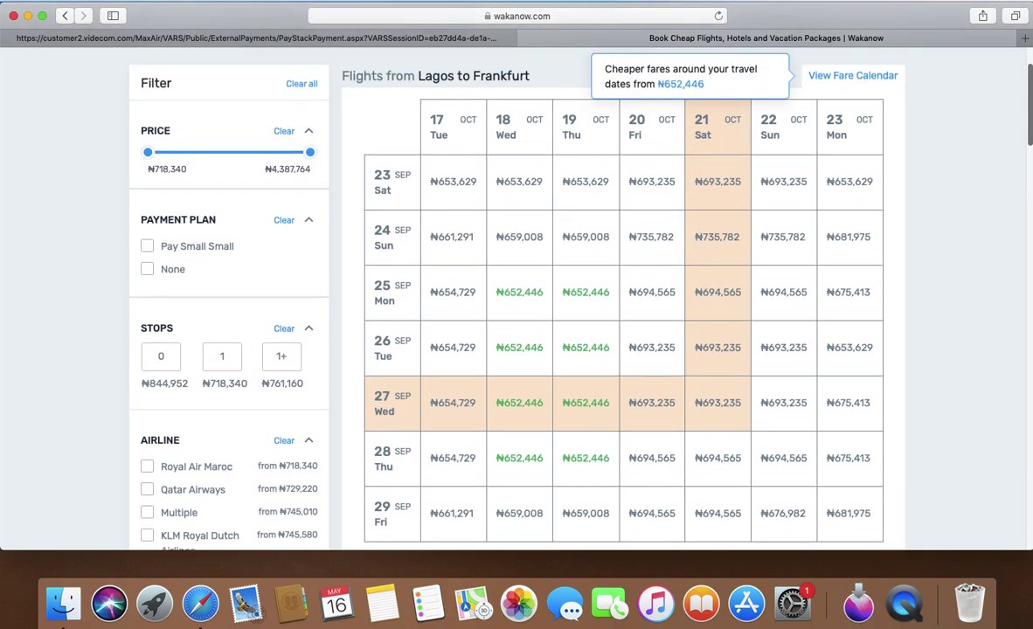